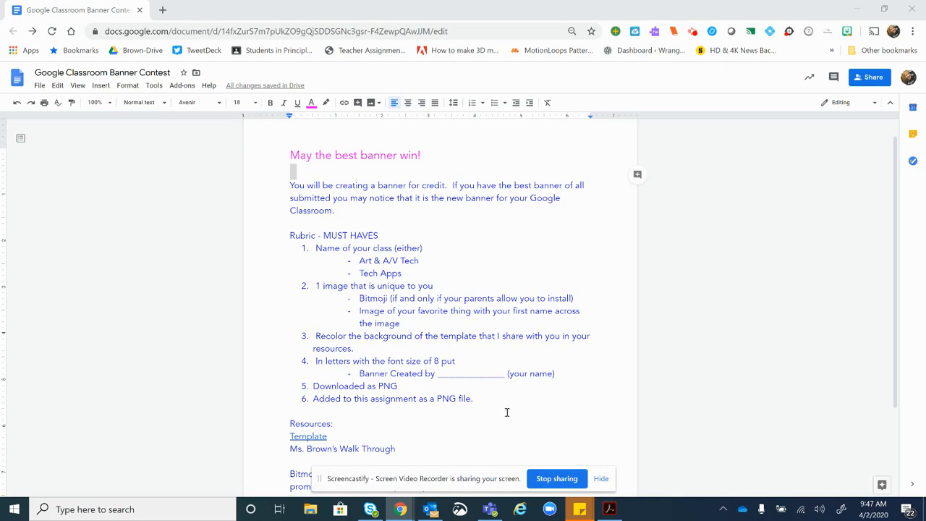
Step: Open the Template link under Resources in the contest document and make a copy of the banner template
scroll(507, 412, down, 3)
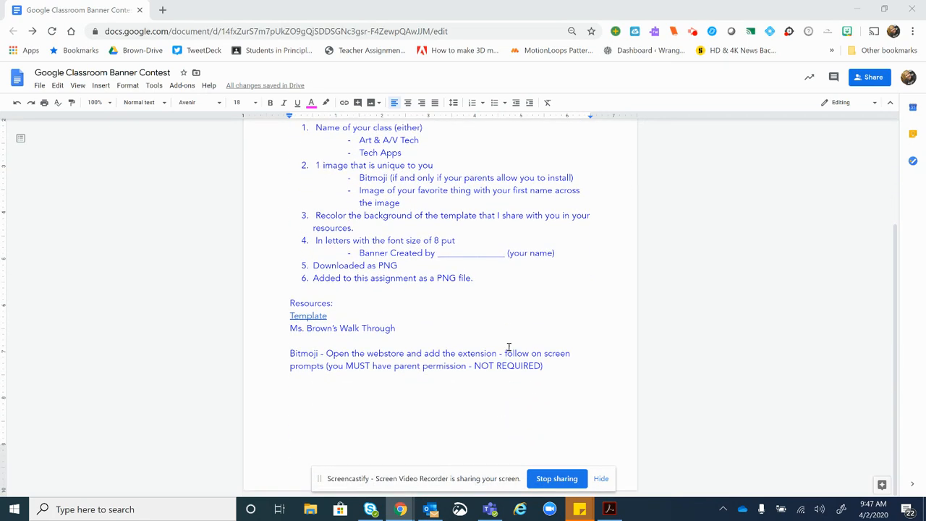
click(314, 316)
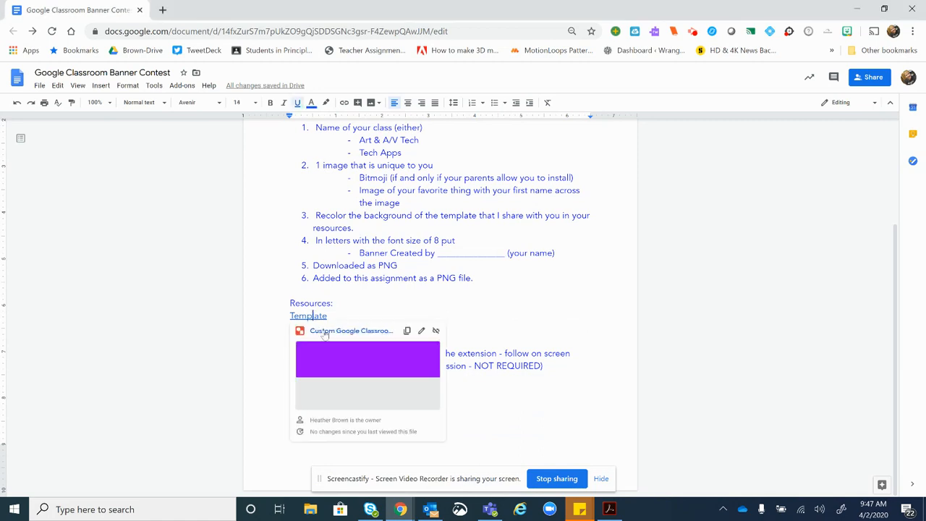
click(325, 332)
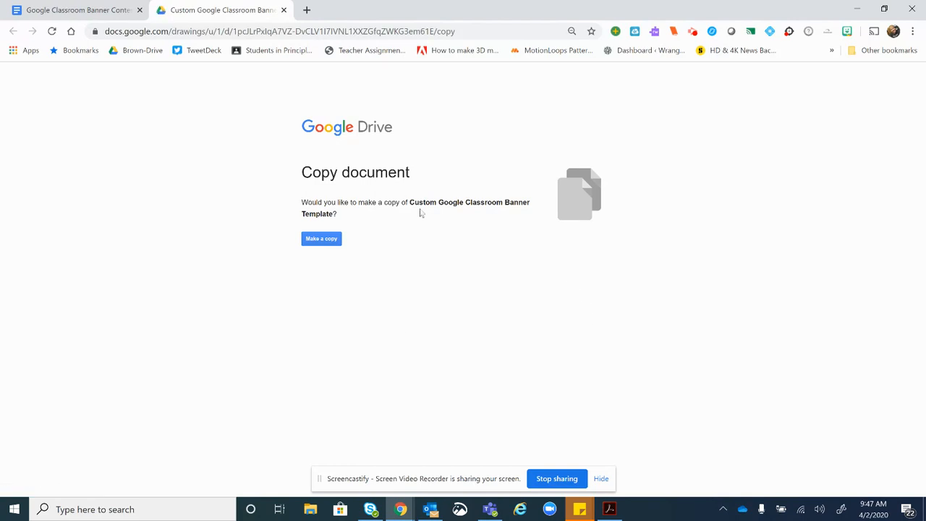
click(327, 243)
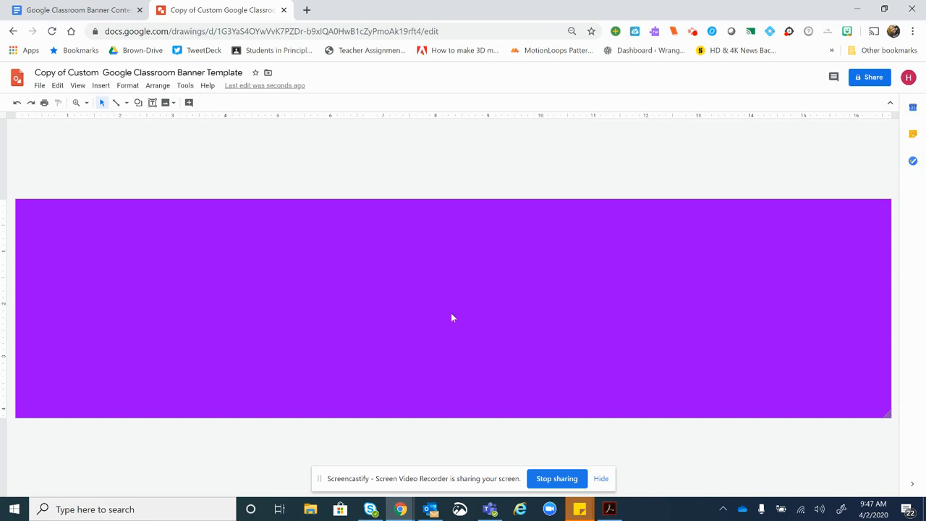
Step: Set the banner's background to the light blue radial gradient preset
right_click(234, 249)
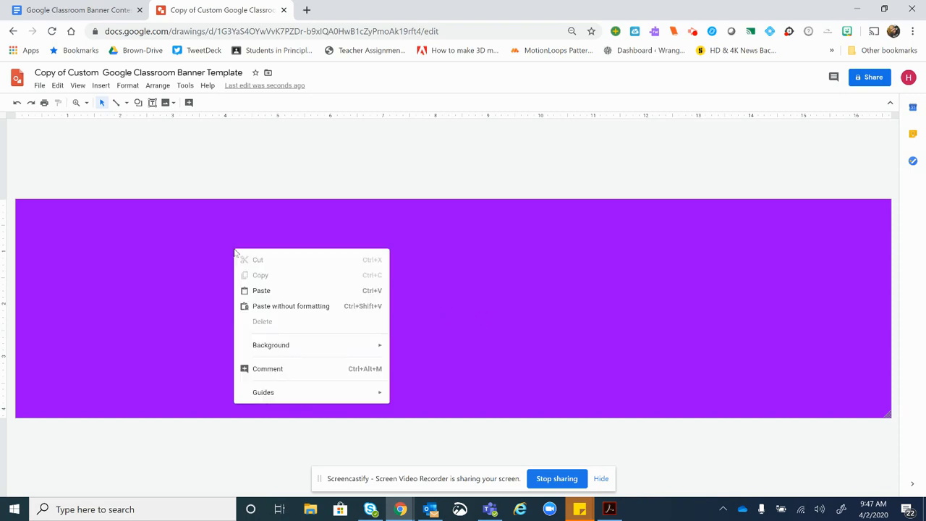
mouse_move(272, 348)
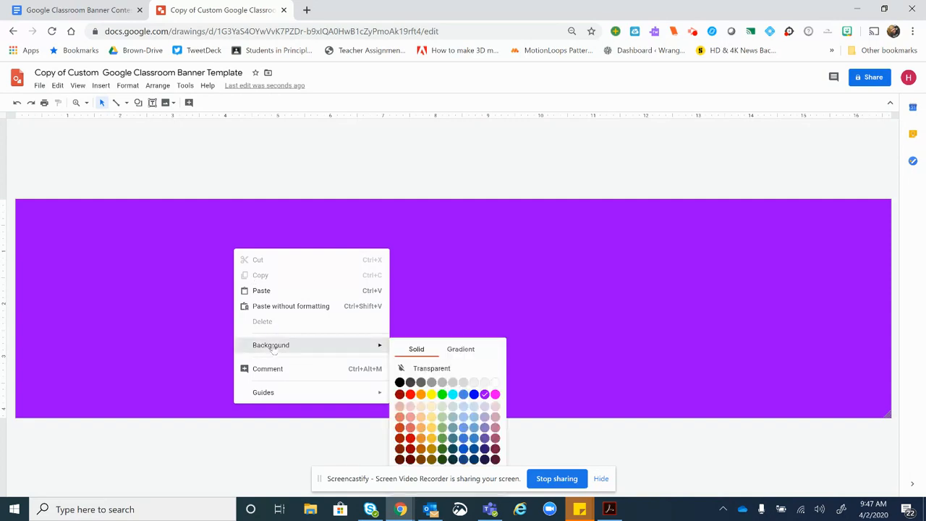
click(474, 352)
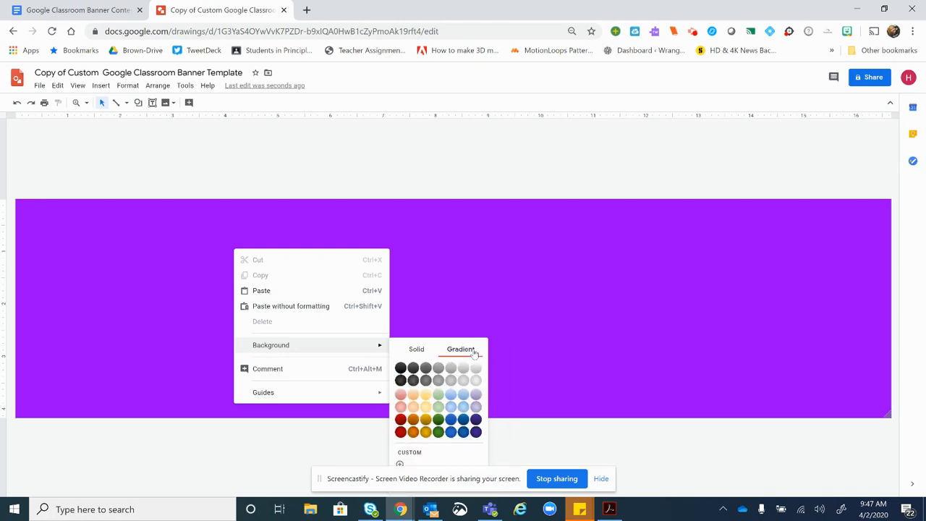
click(463, 408)
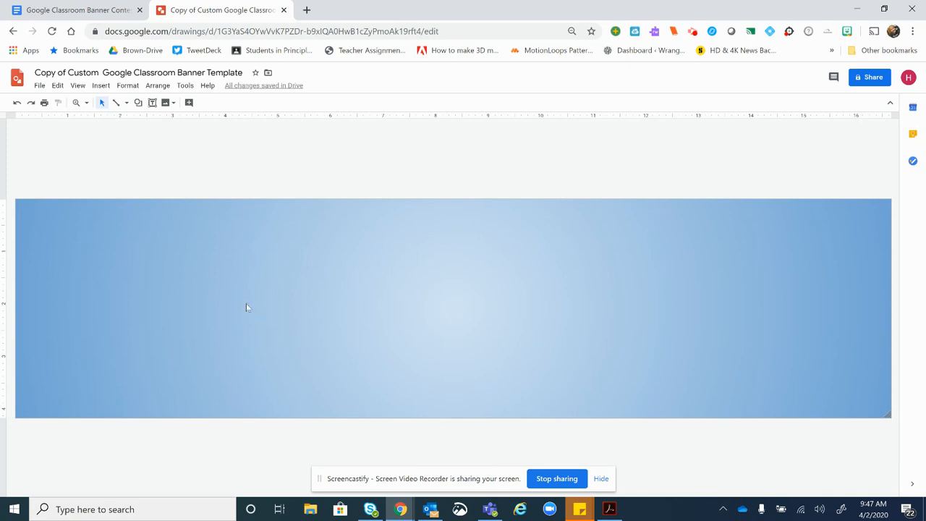
Step: Hide the screen-sharing bar and open the custom gradient settings for the banner's background
right_click(207, 273)
mouse_move(249, 366)
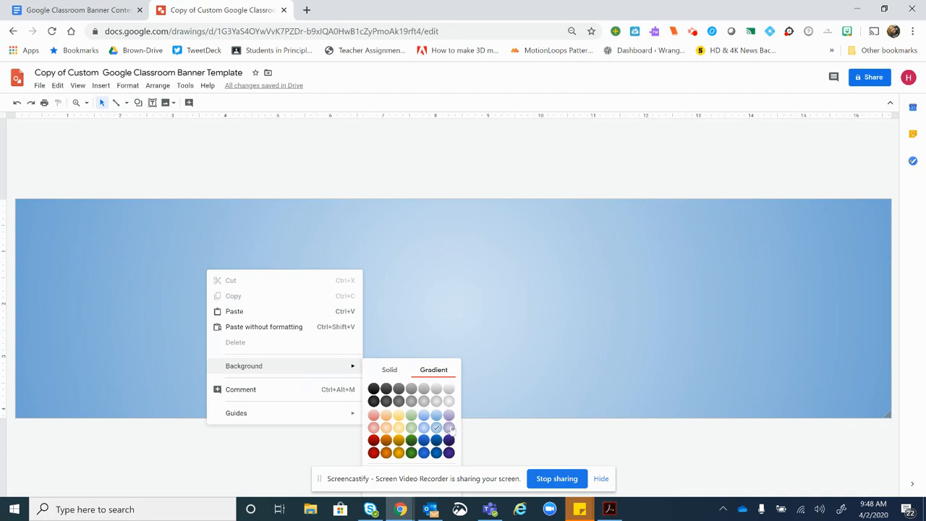
click(599, 480)
right_click(287, 277)
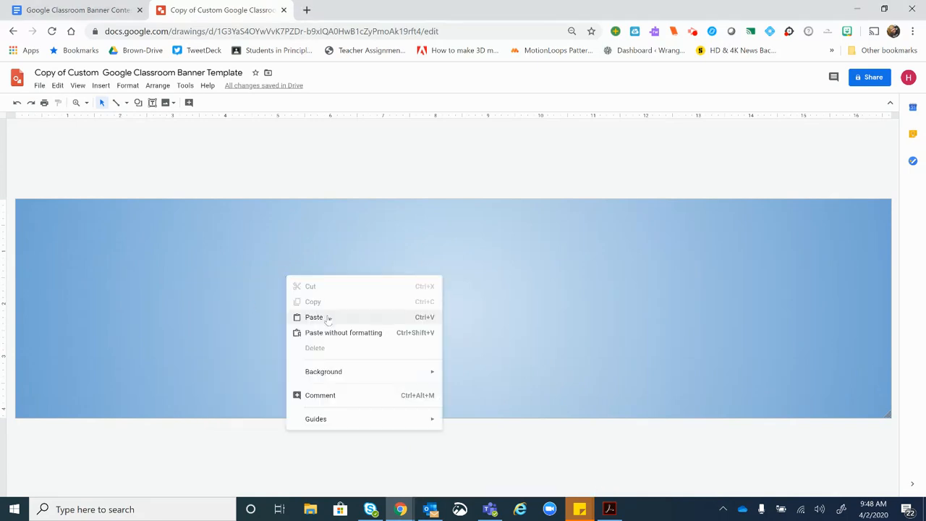
mouse_move(328, 375)
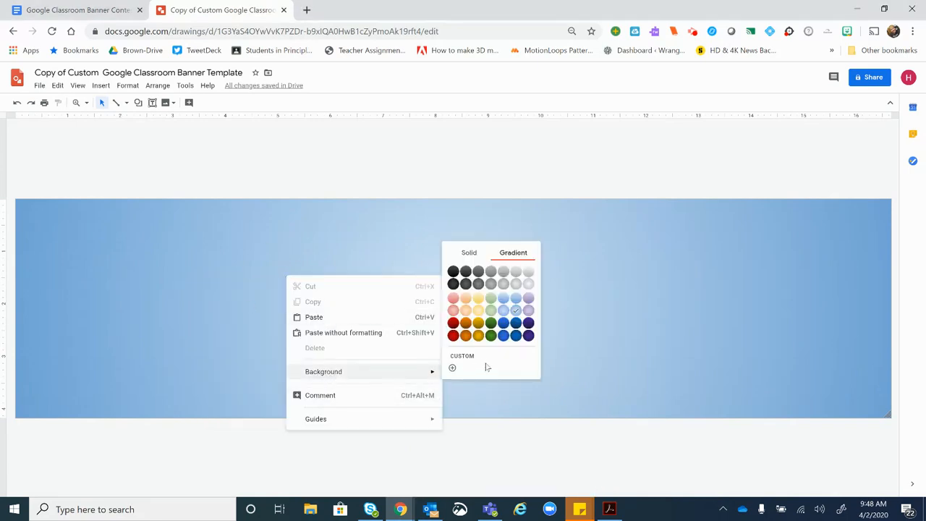
click(452, 367)
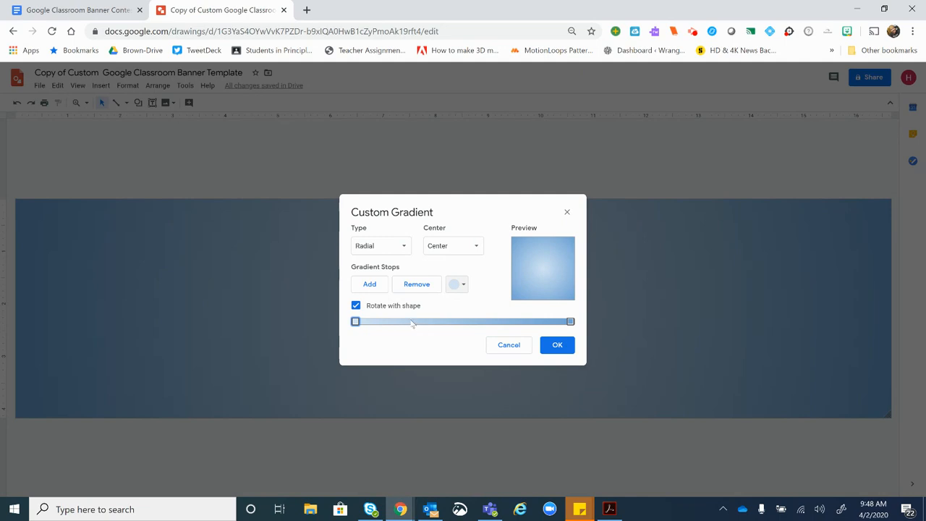
Step: Add three intermediate gradient stops, spaced roughly evenly between the two end stops, keeping Rotate with shape enabled
click(356, 306)
click(395, 307)
click(382, 285)
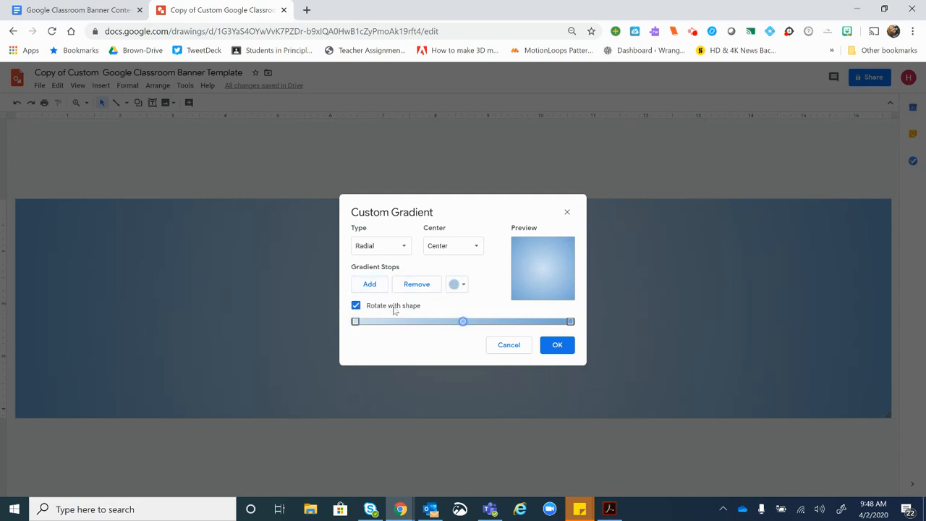
drag(456, 324, 411, 324)
click(383, 285)
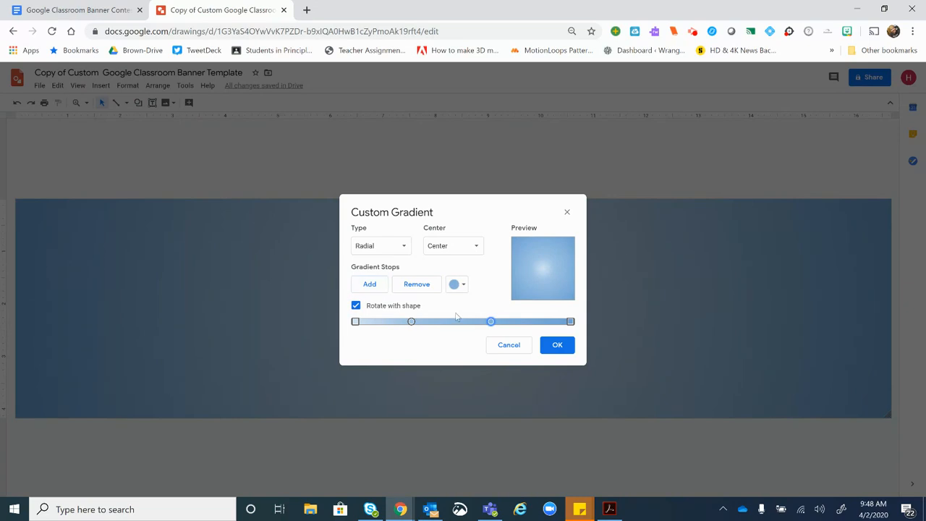
drag(491, 324, 471, 323)
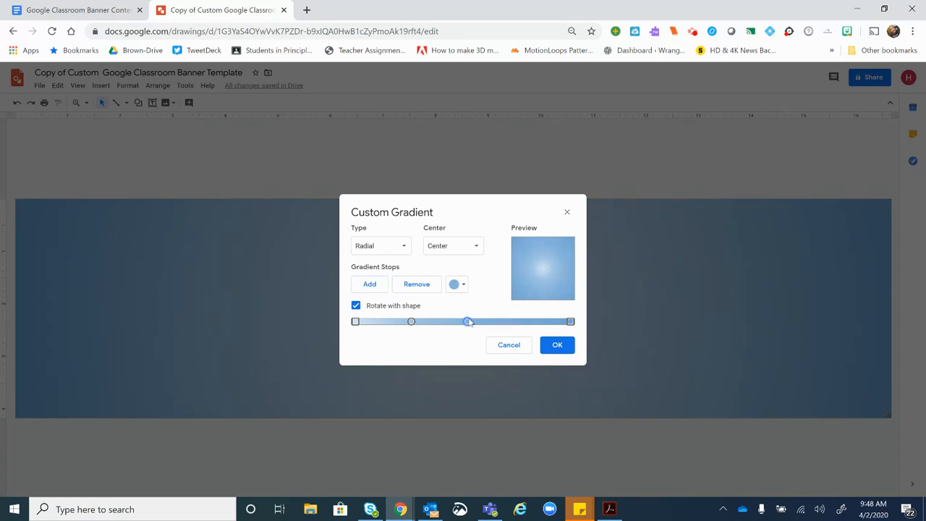
click(387, 287)
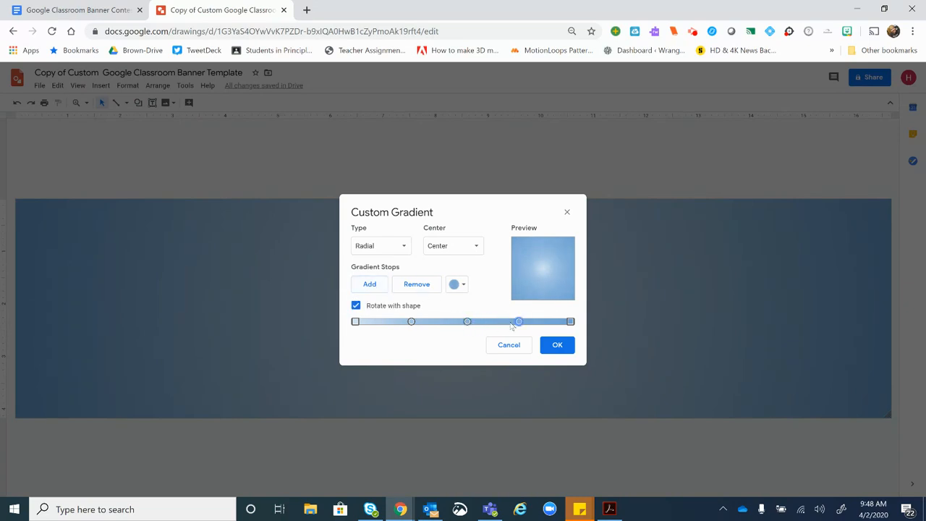
Step: Color the last intermediate gradient stop magenta and the first intermediate stop light purple
click(460, 285)
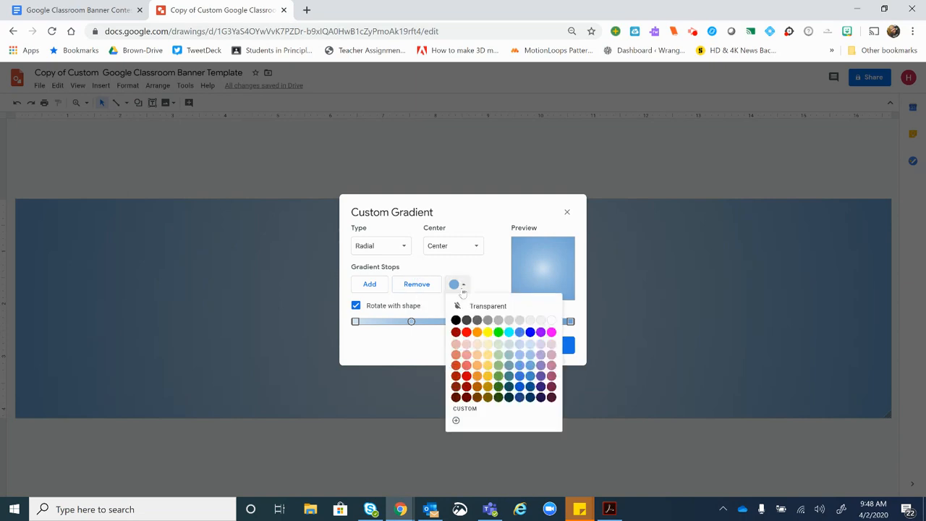
click(552, 333)
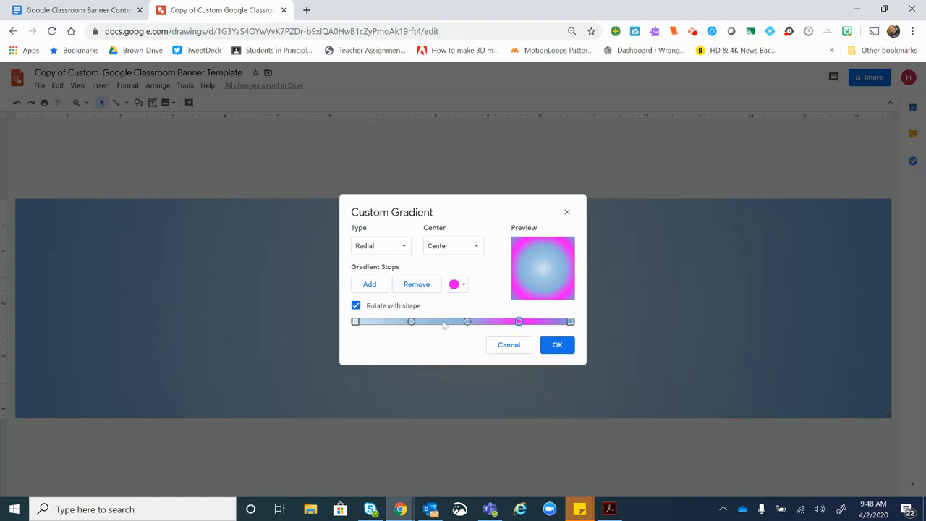
click(411, 322)
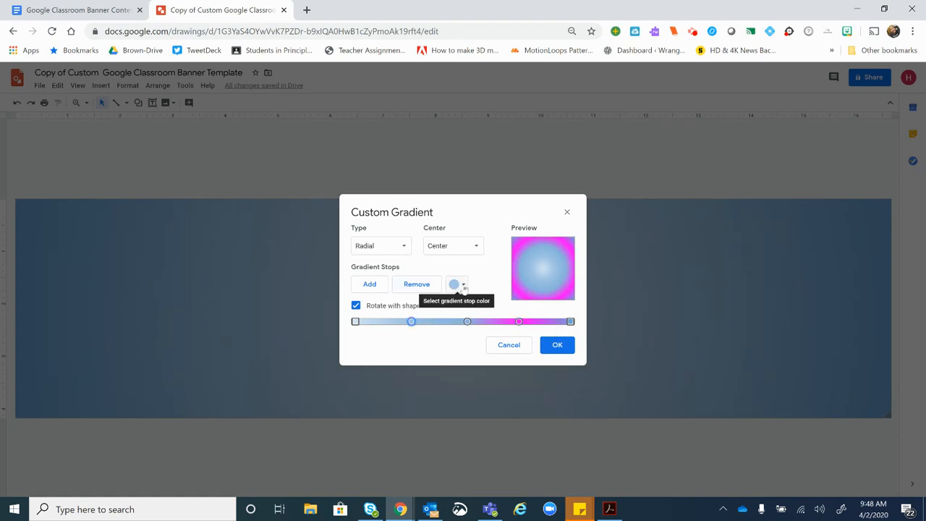
click(459, 284)
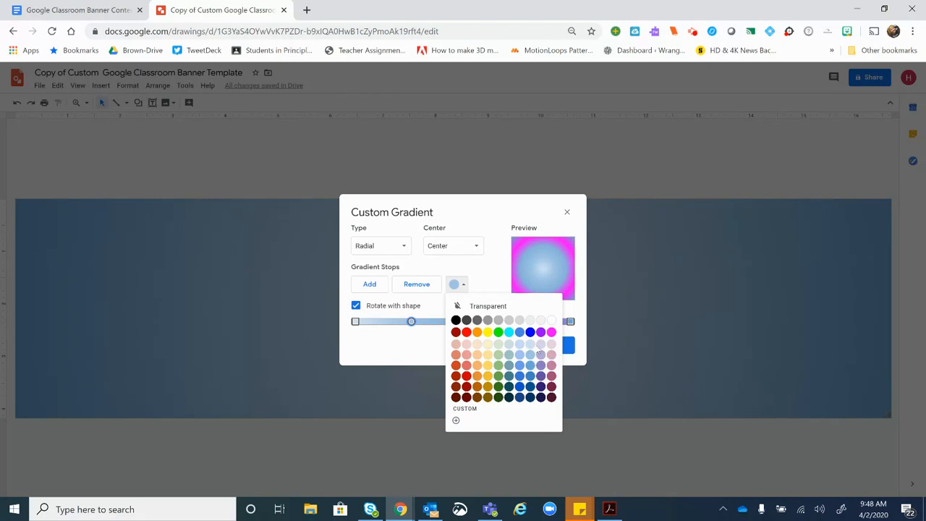
click(540, 346)
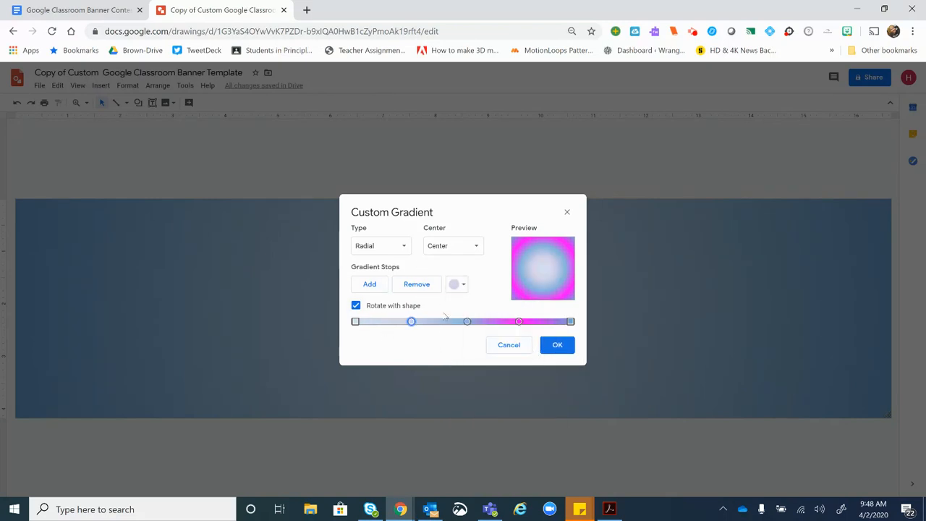
Step: Change the gradient type to Linear, try angles of 180° and 135°, and apply the gradient at 225°
click(403, 249)
click(380, 267)
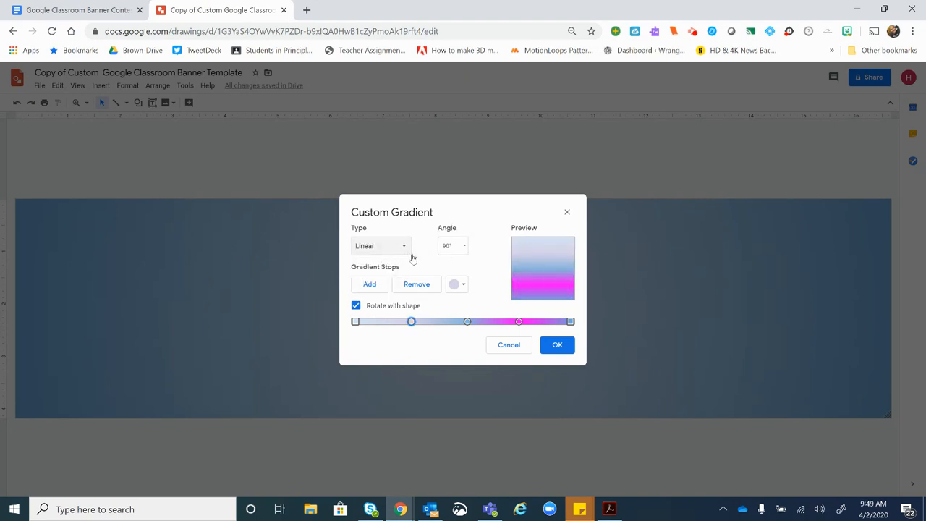
click(464, 247)
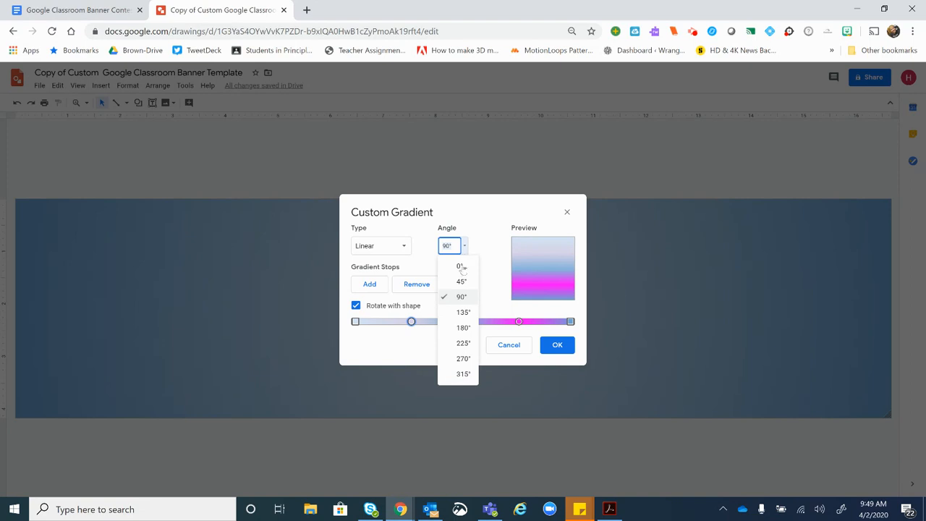
click(463, 327)
click(465, 247)
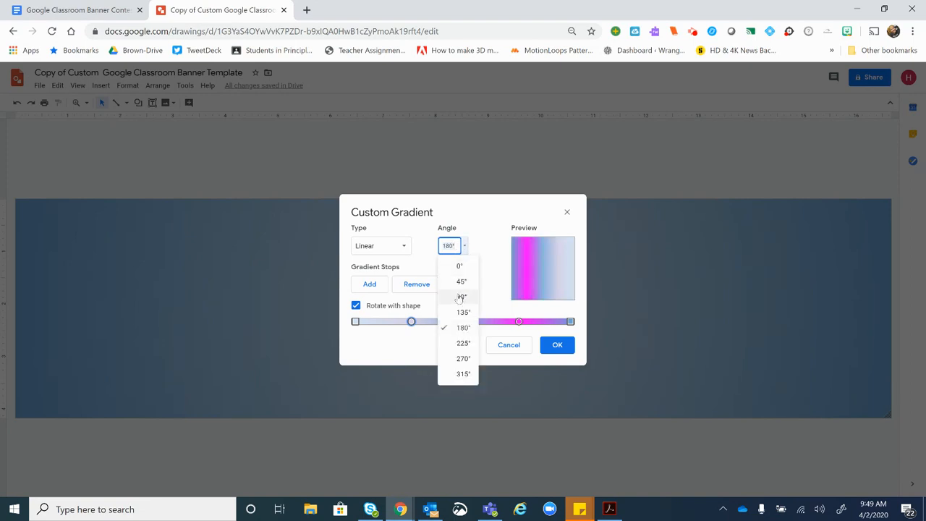
click(463, 312)
click(465, 247)
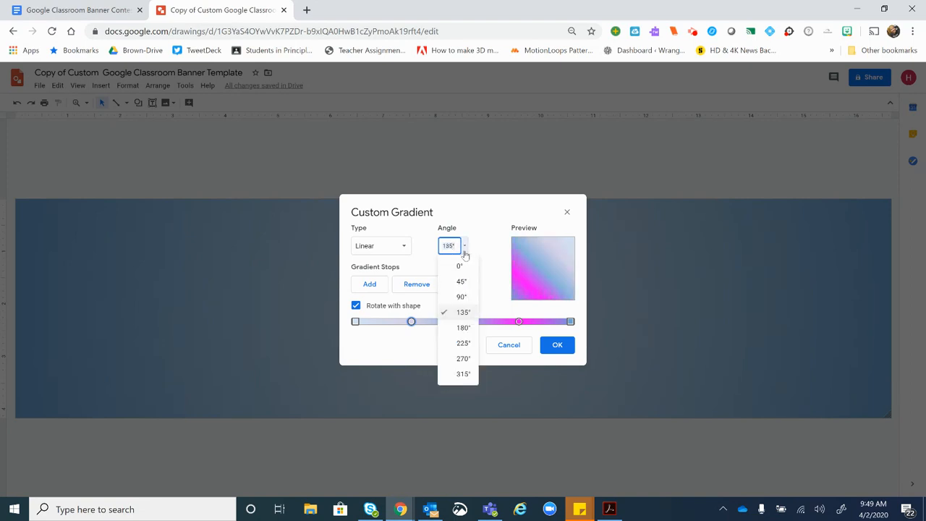
click(463, 343)
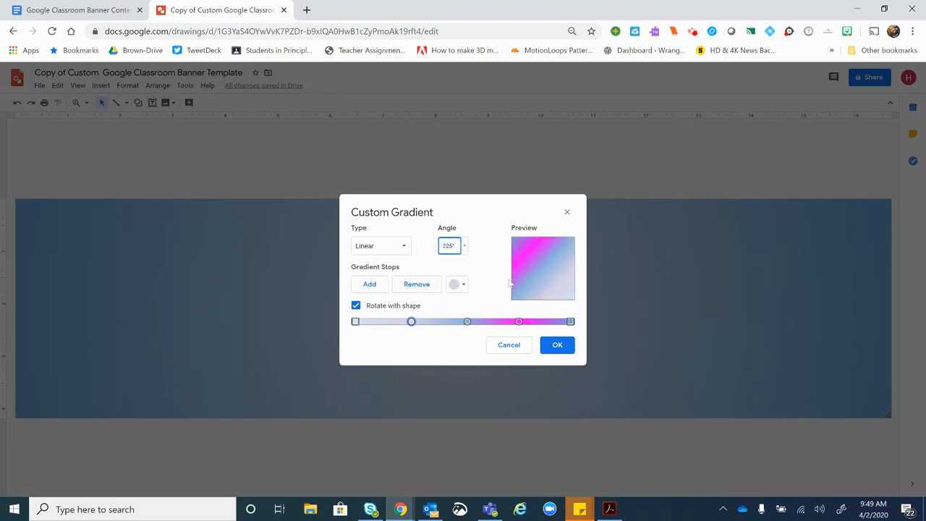
click(559, 348)
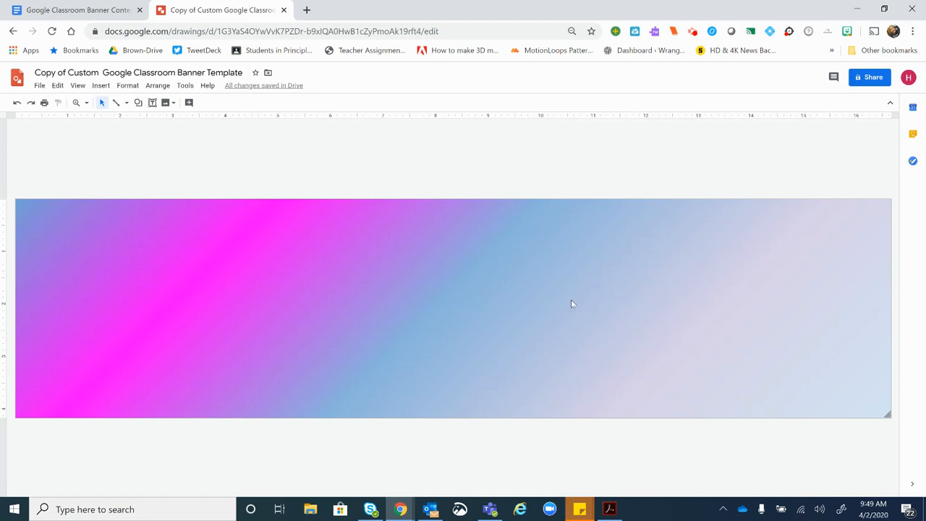
Step: Open the Bitmoji extension, browse the popular stickers, and search for "art"
click(848, 32)
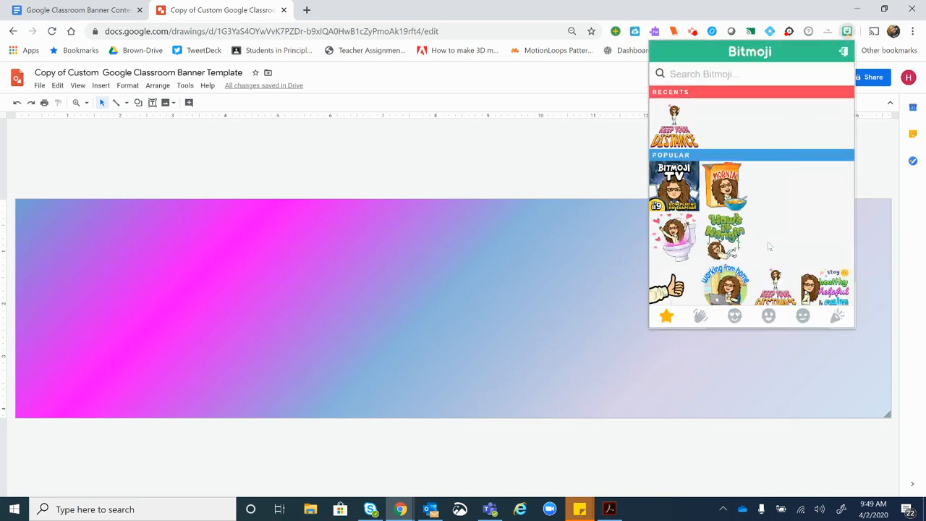
scroll(770, 247, down, 2)
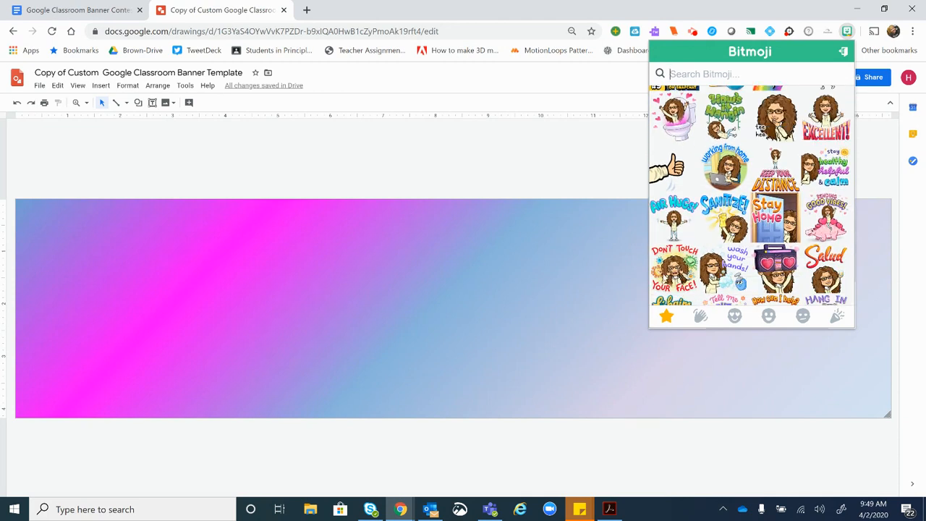
scroll(799, 279, down, 3)
scroll(799, 279, down, 1)
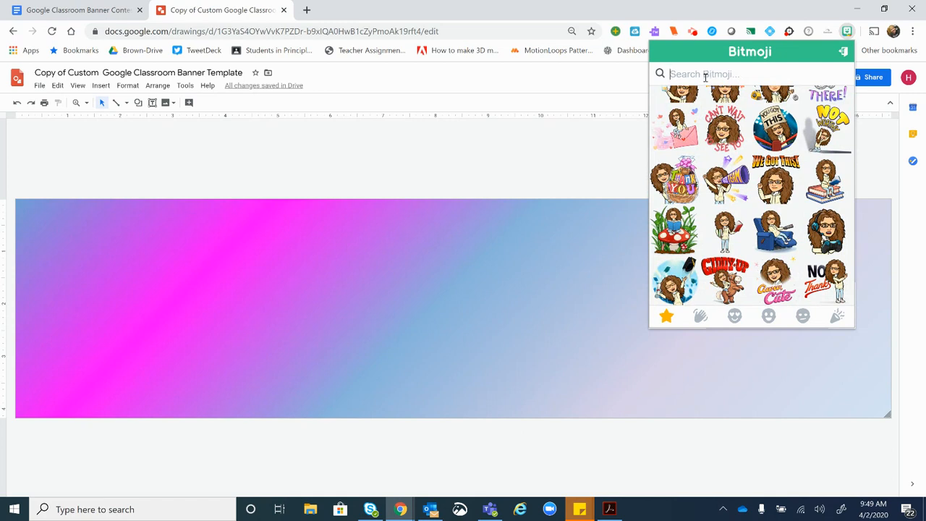
text(art)
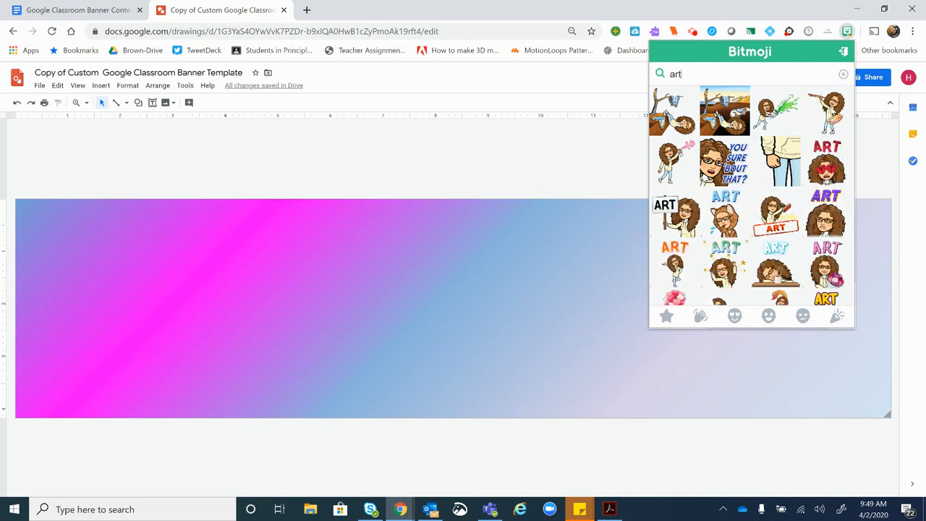
Step: Place the Bitmoji with pink "ART" lettering, from the end of the results, at the banner's lower-right corner and dismiss the e-mail notifications
scroll(751, 196, down, 1)
scroll(812, 267, down, 1)
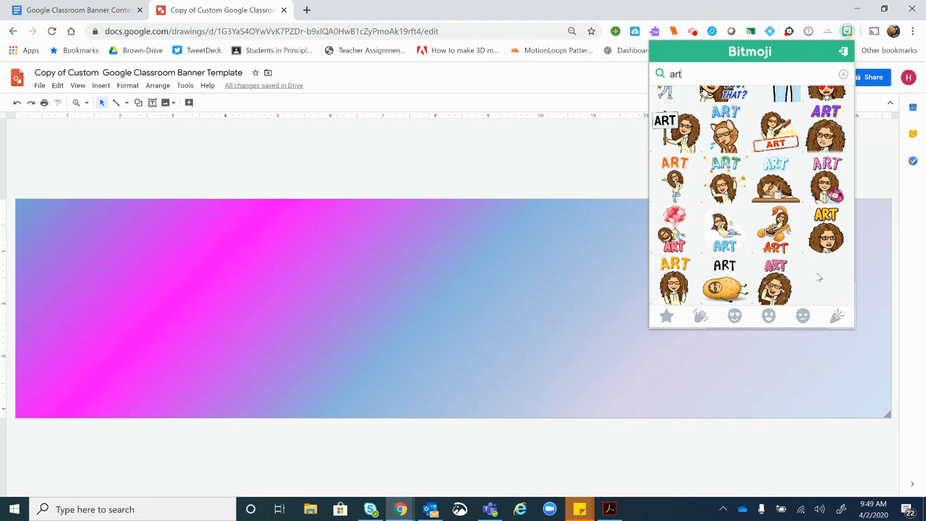
drag(776, 282, 786, 367)
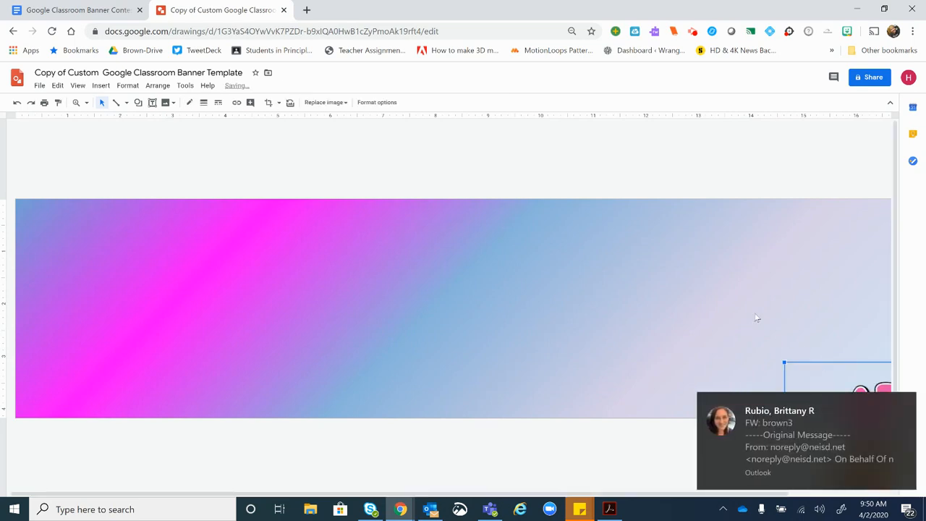
click(904, 404)
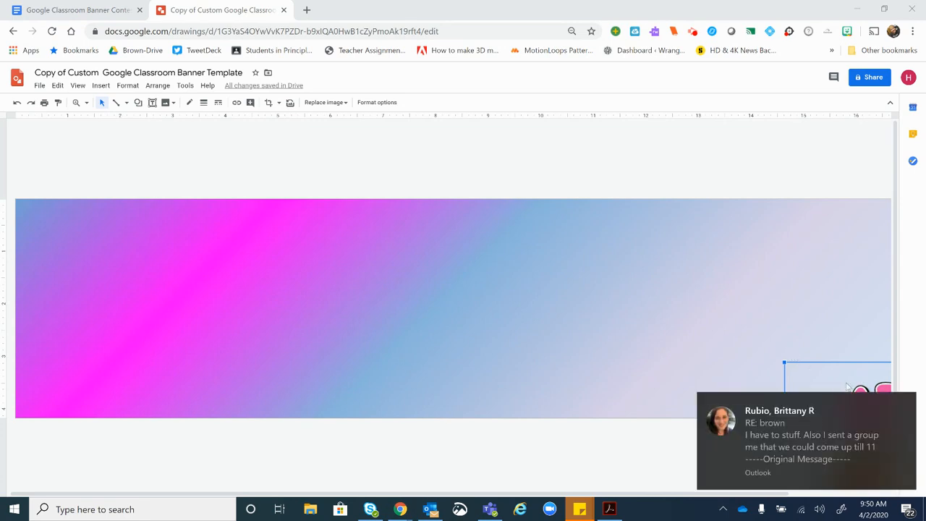
click(904, 403)
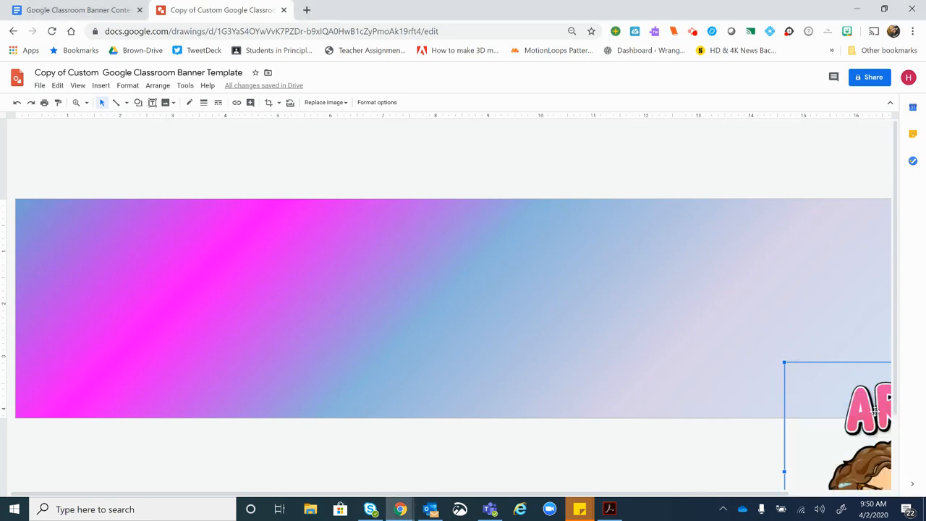
Step: Move the "ART" Bitmoji onto the banner, shrink it to fit the banner's height, and place it near the right end
drag(852, 397, 686, 206)
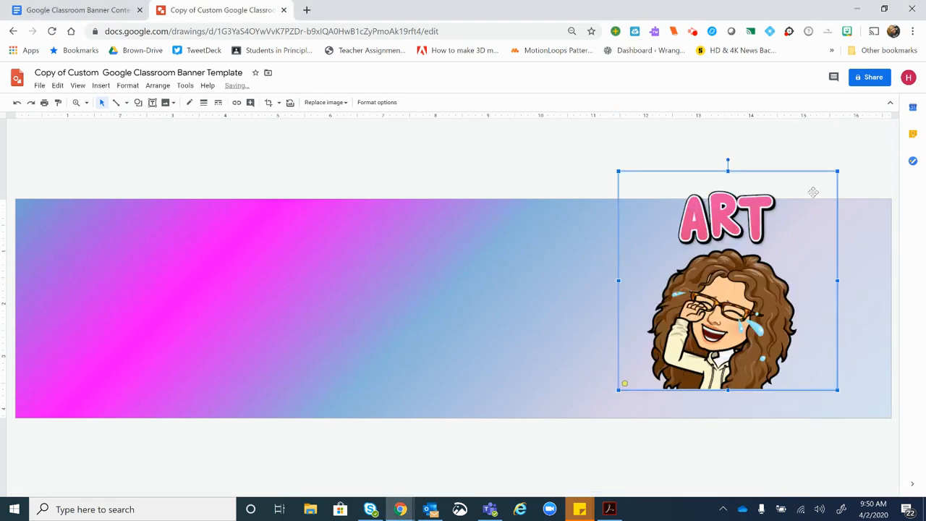
drag(838, 173, 782, 218)
drag(738, 330, 820, 346)
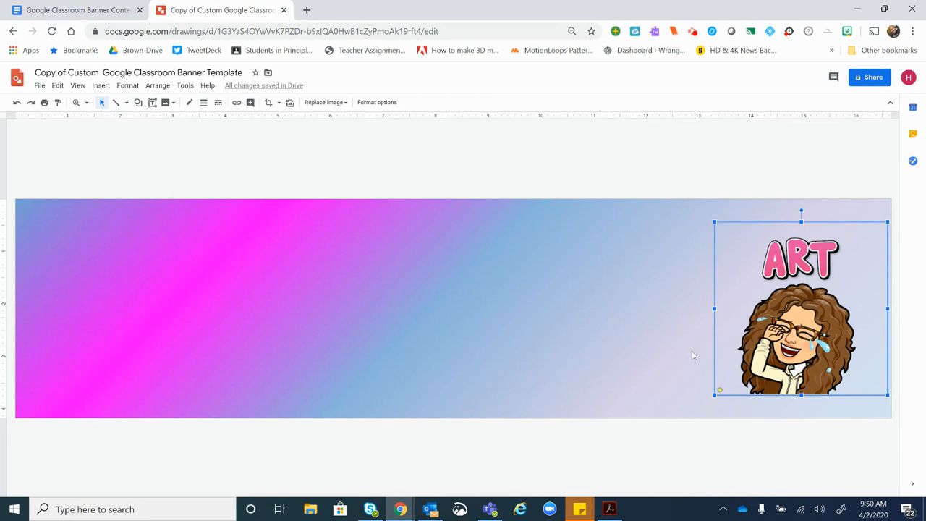
click(716, 407)
Step: Add a narrow text box along the banner's lower edge below the Bitmoji and set its font to Caveat, size 8
click(154, 104)
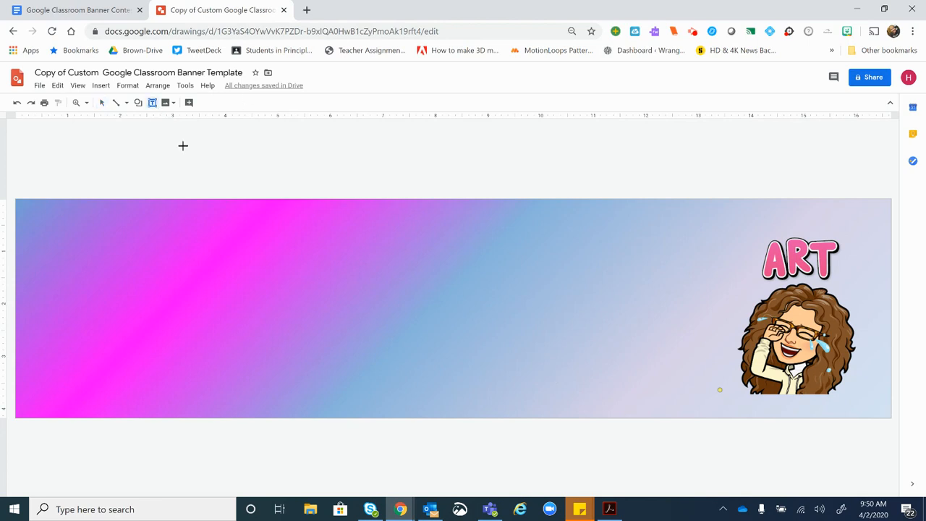
drag(615, 405, 880, 412)
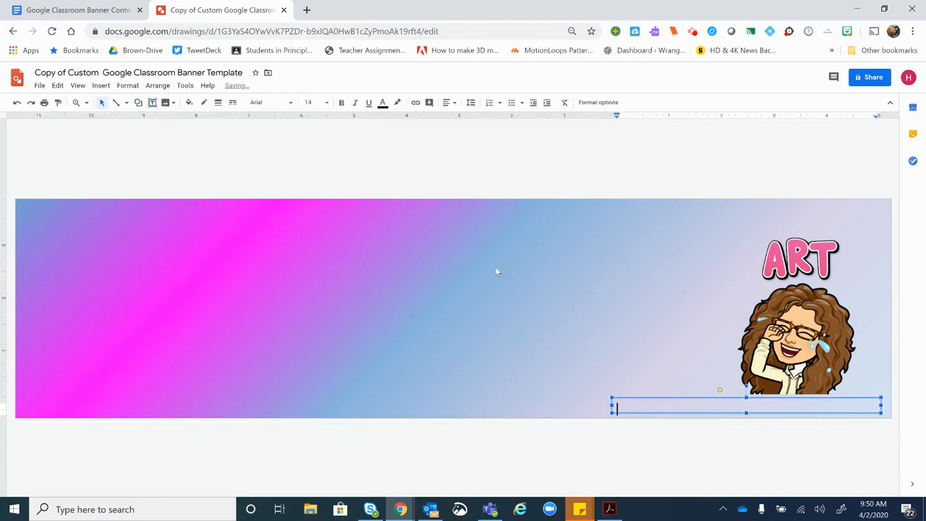
click(327, 103)
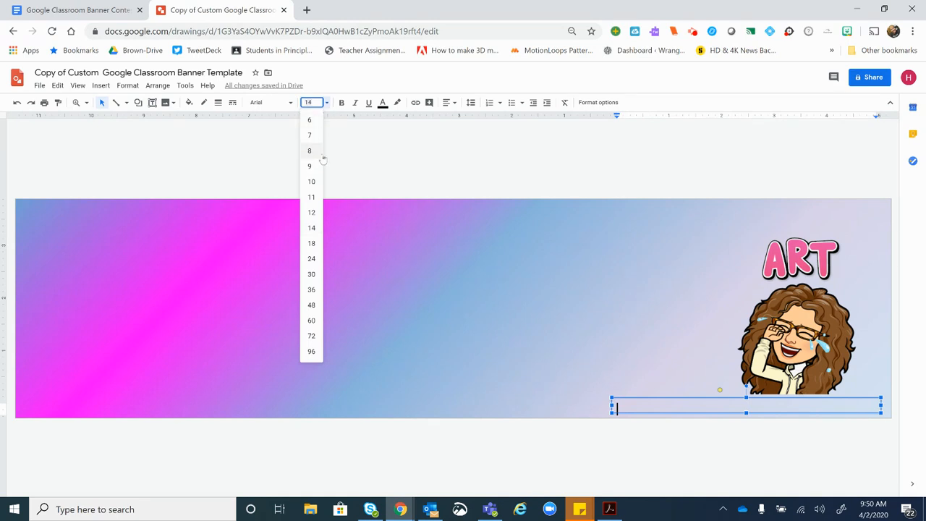
click(309, 151)
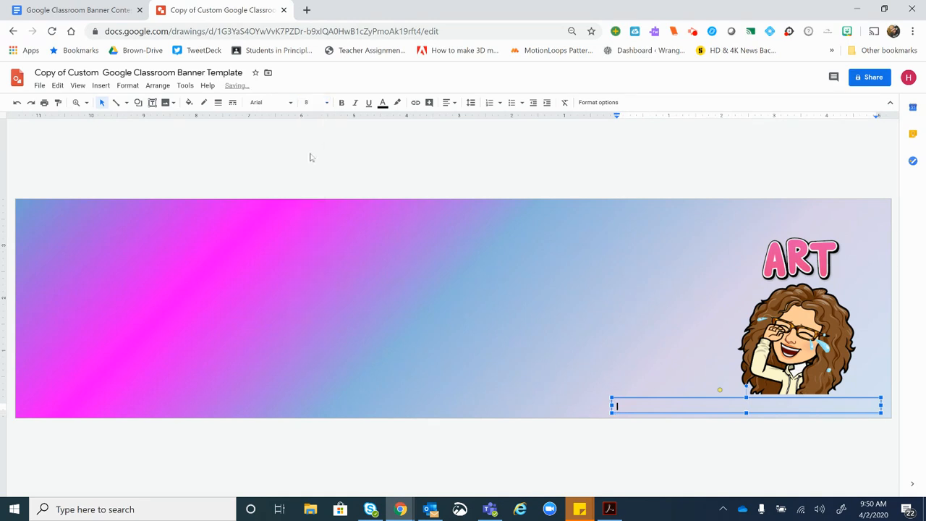
click(282, 104)
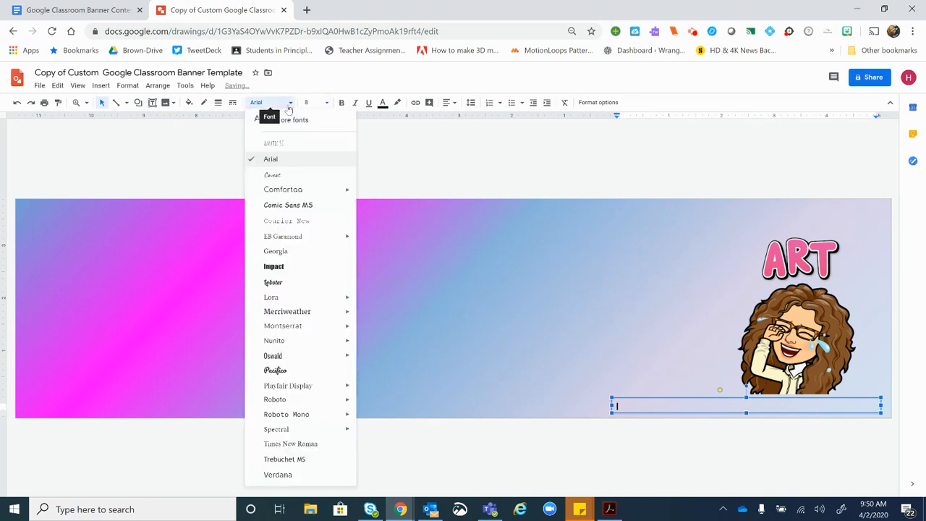
click(291, 175)
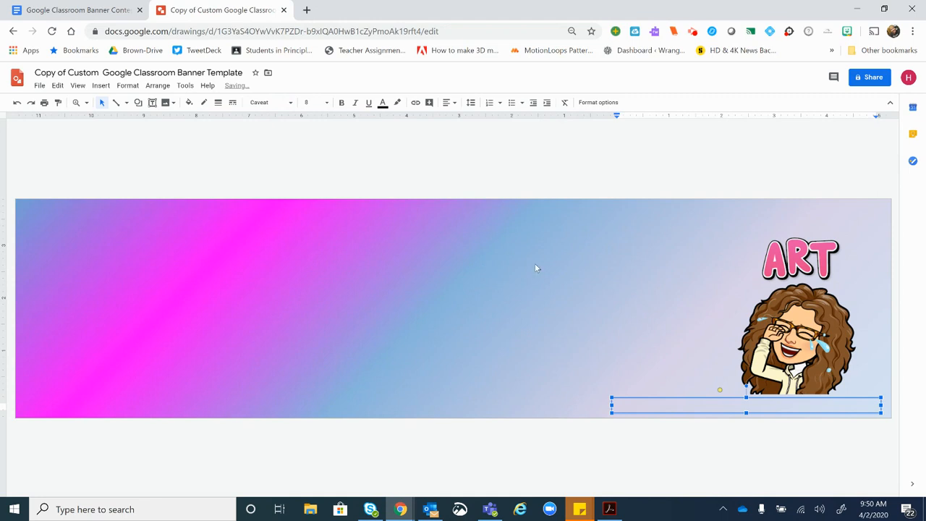
Step: Color the text magenta and enter the credit line "Banner created by" followed by the teacher's name
click(383, 102)
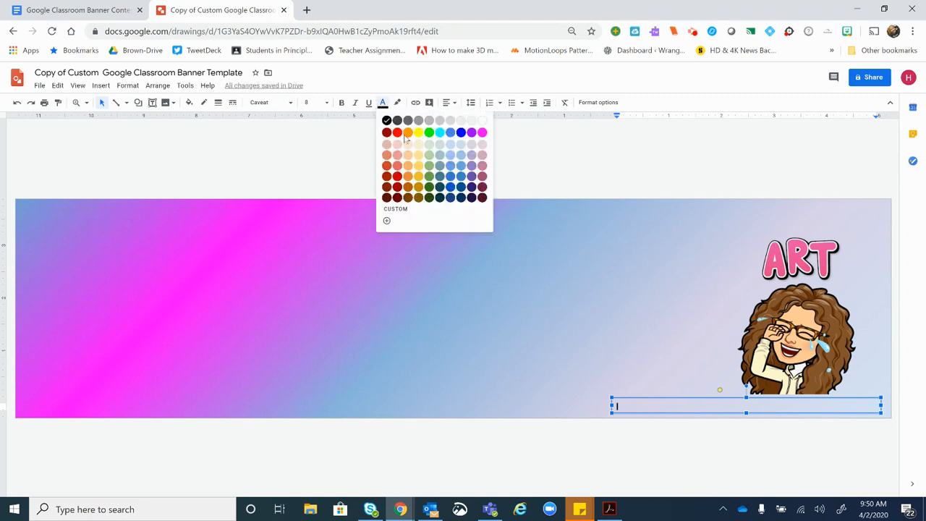
click(482, 131)
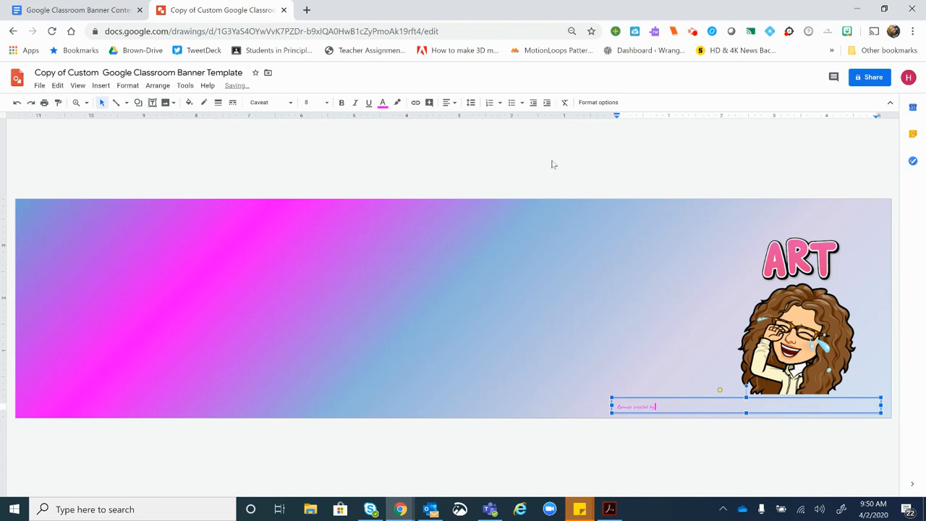
text(Mr. Brown)
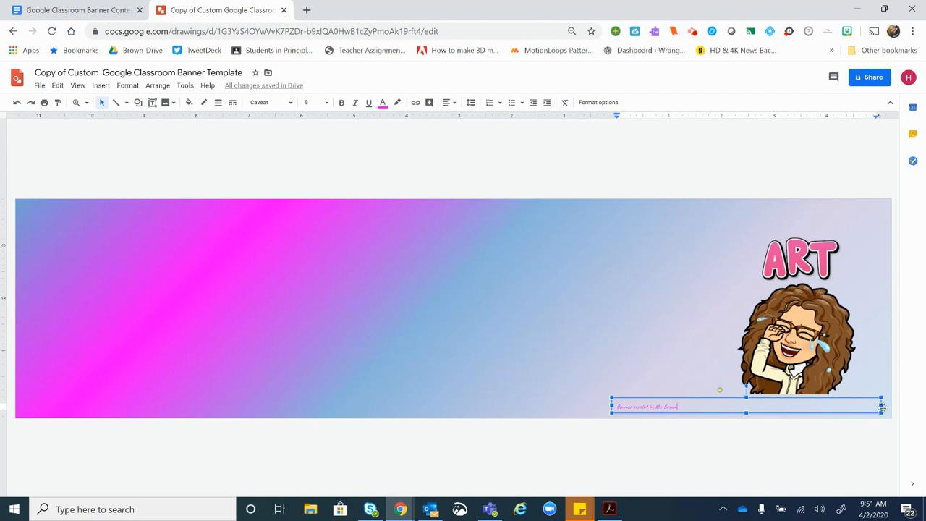
Step: Shrink the credit's text box into the banner's lower-right corner and move the Bitmoji down just above the credit line
mouse_move(881, 407)
mouse_down()
mouse_move(679, 411)
mouse_move(868, 410)
mouse_up()
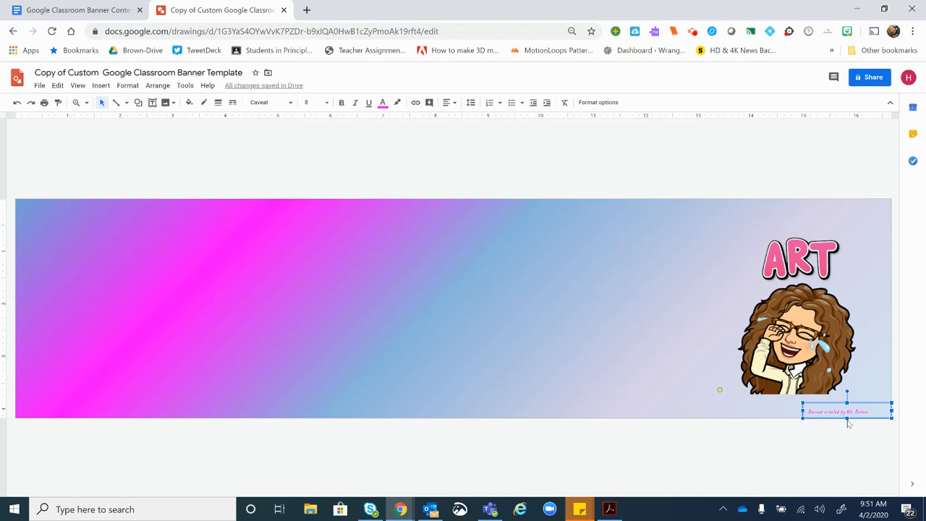
mouse_move(815, 364)
mouse_down()
mouse_move(832, 365)
mouse_move(820, 376)
mouse_up()
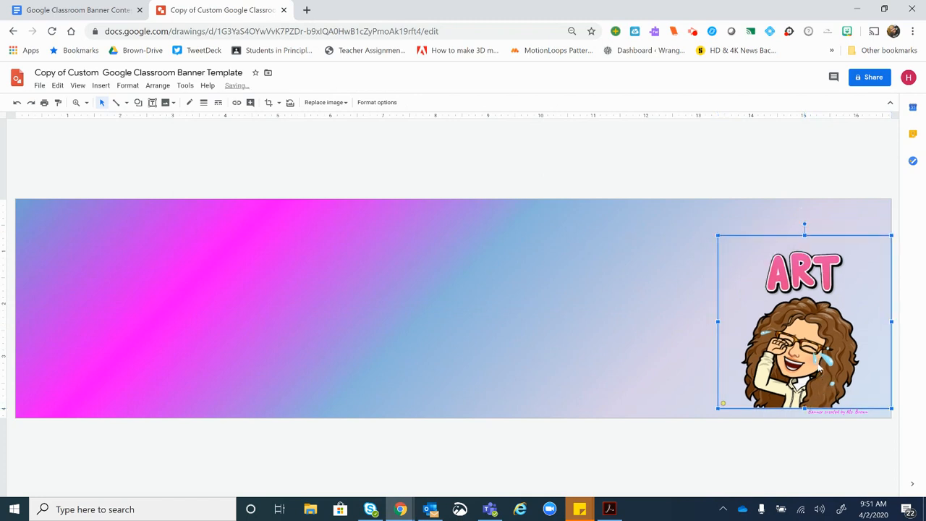
click(686, 351)
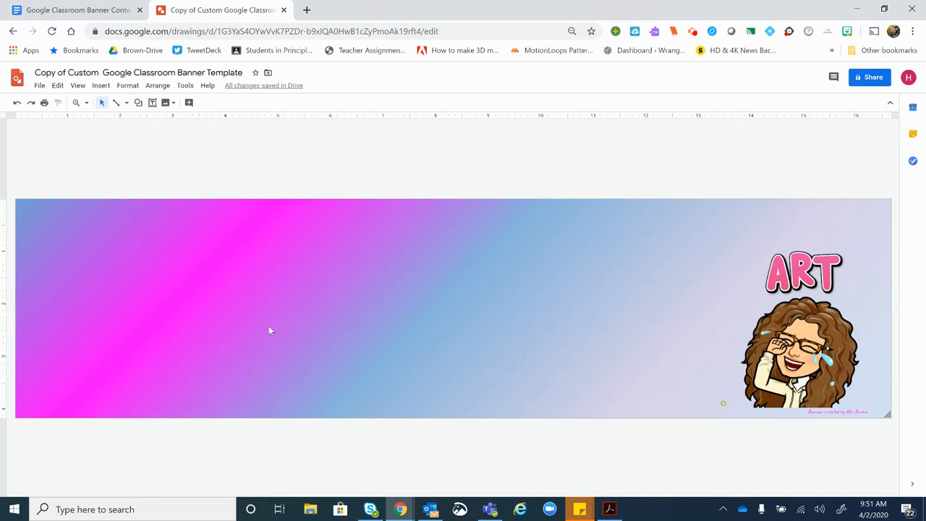
click(152, 102)
drag(172, 313, 683, 366)
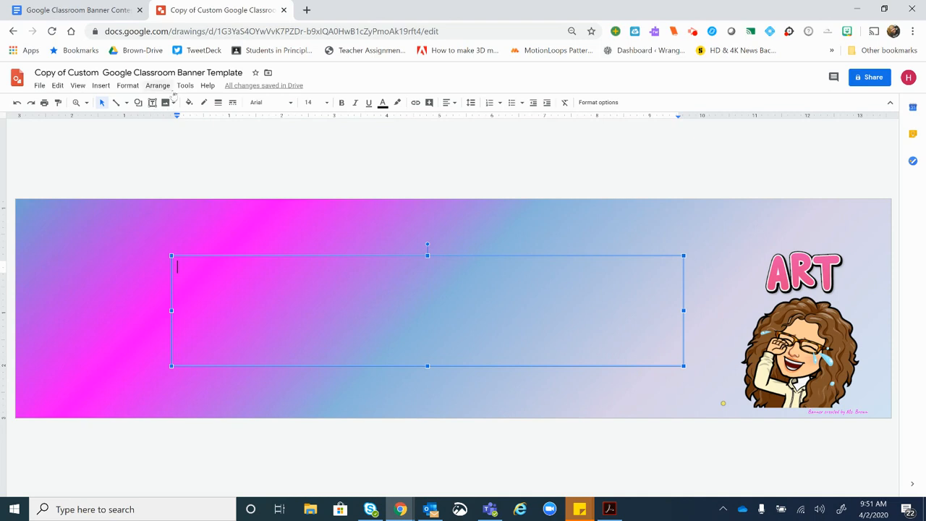
click(100, 86)
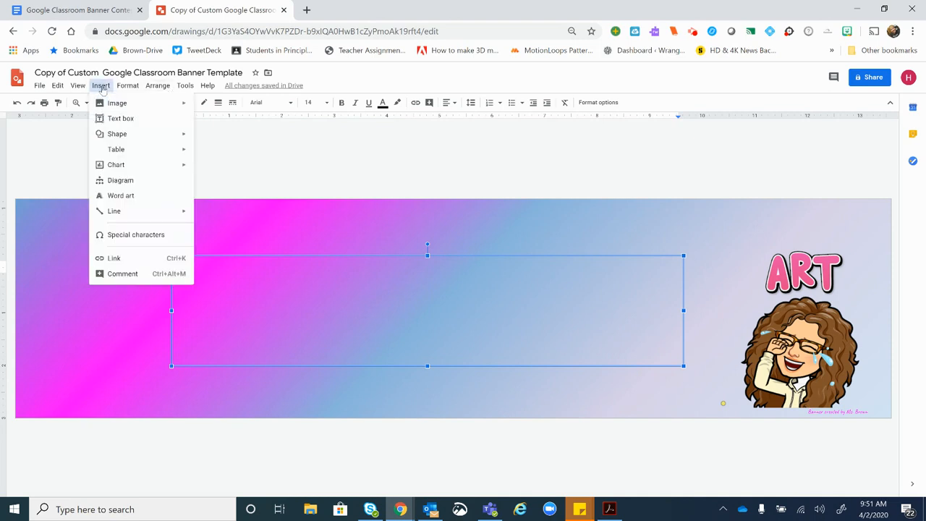
click(247, 156)
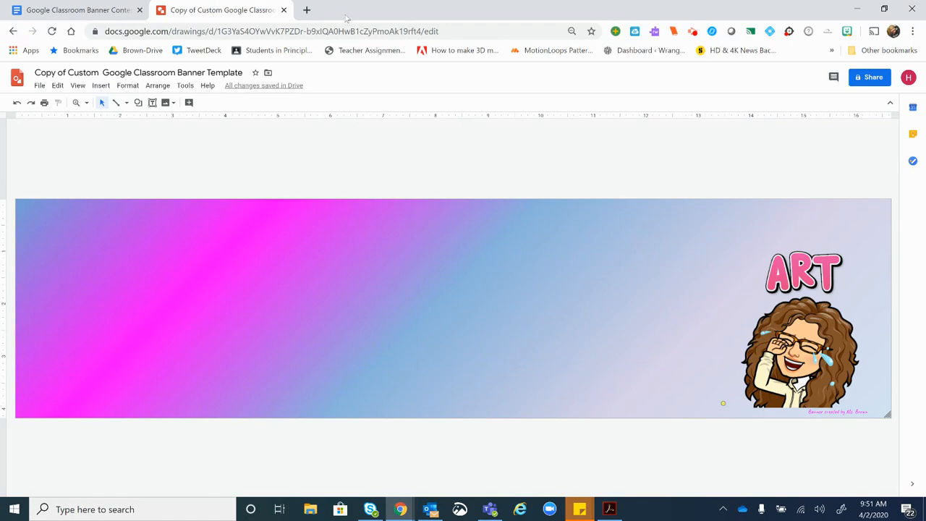
Step: Open a new browser tab ready for a Google search
click(307, 9)
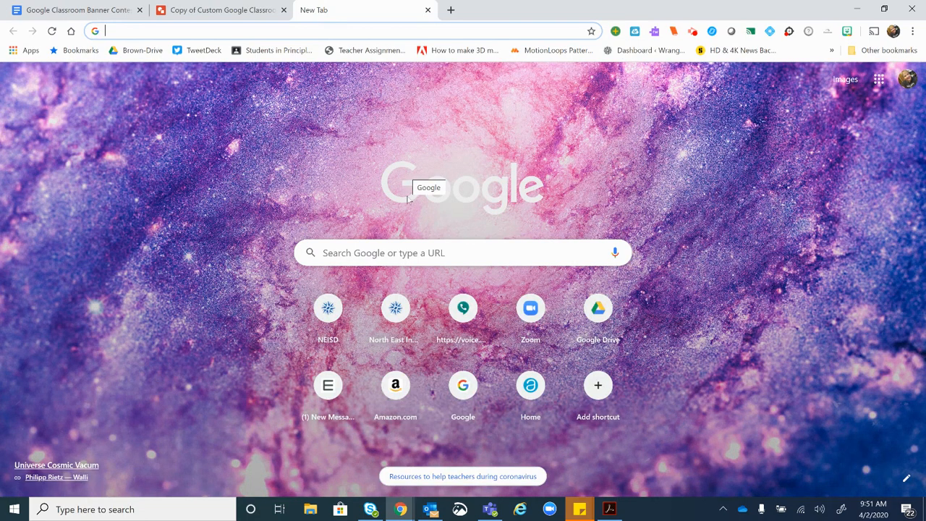
click(388, 254)
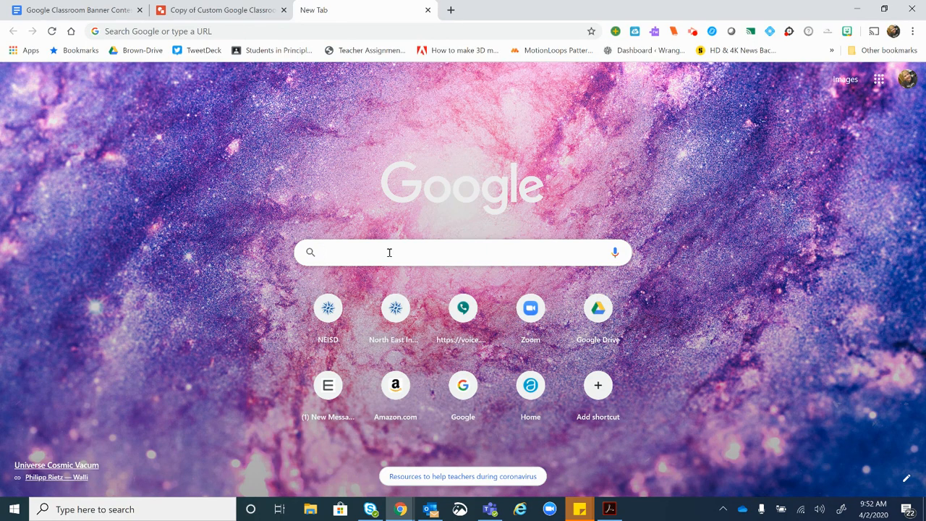
text(creative)
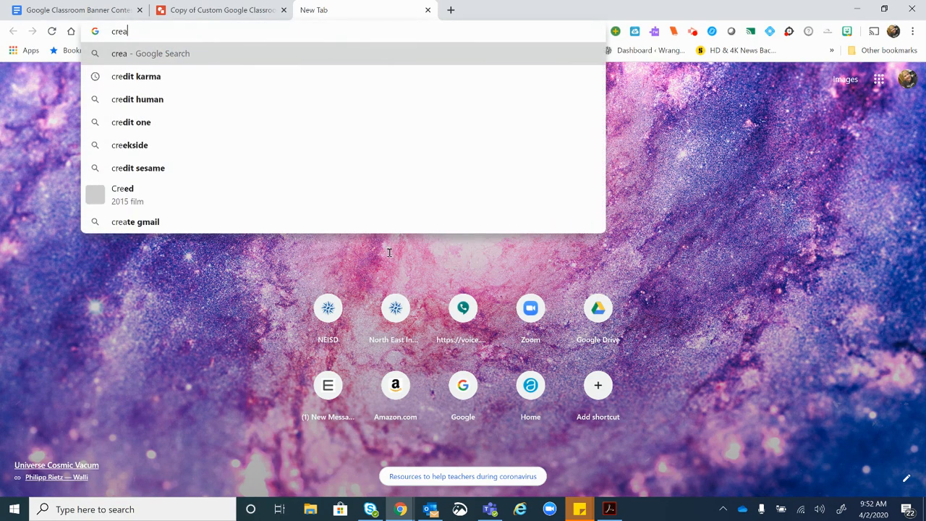
key(BackSpace)
key(BackSpace)
key(BackSpace)
key(BackSpace)
key(BackSpace)
key(BackSpace)
key(BackSpace)
key(BackSpace)
key(BackSpace)
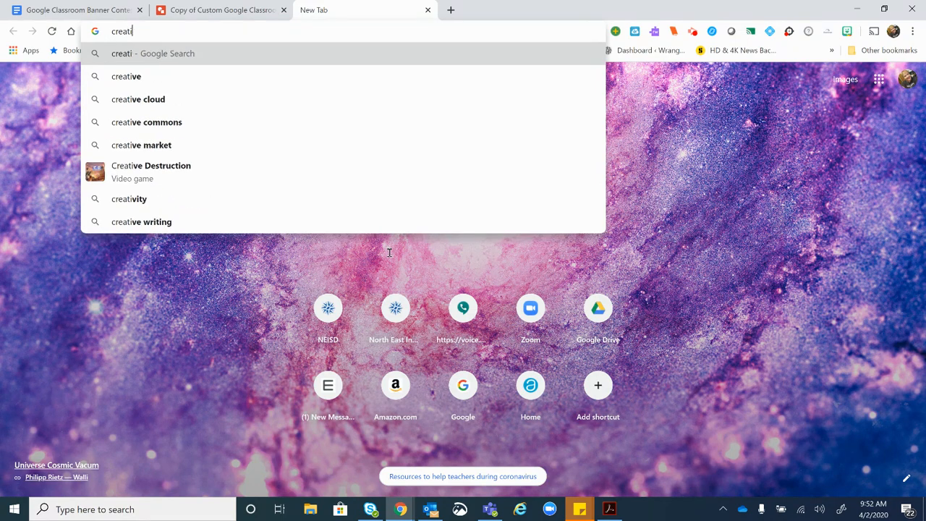
Step: Search Google for "graphic design" and switch to the image results
text(gra)
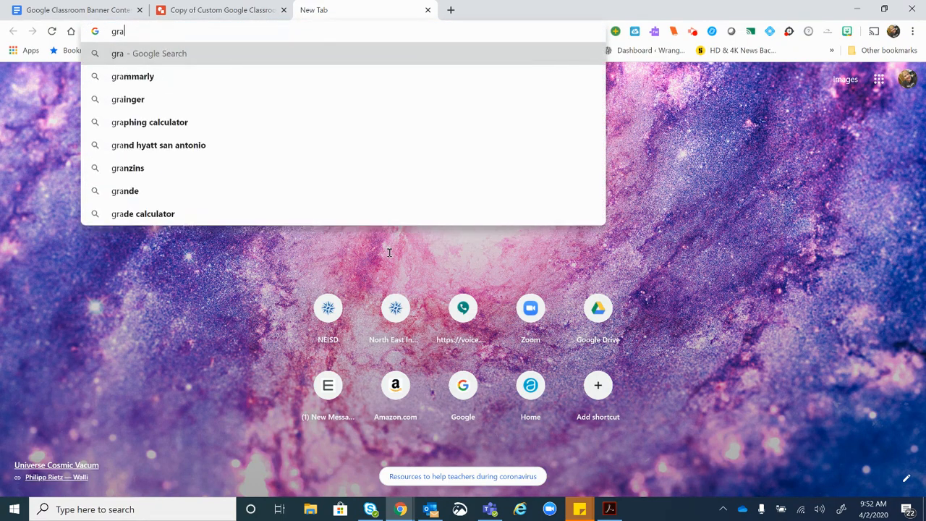
text(phic d)
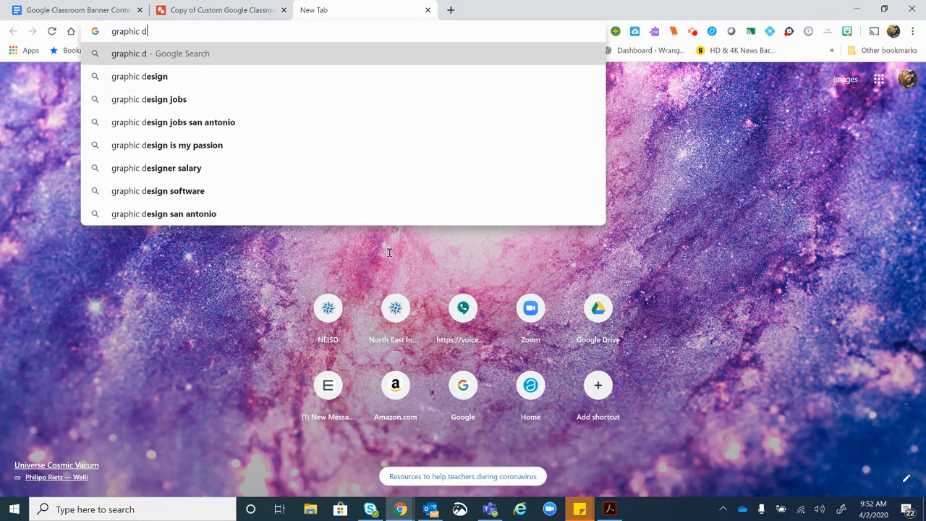
text(esign)
key(Return)
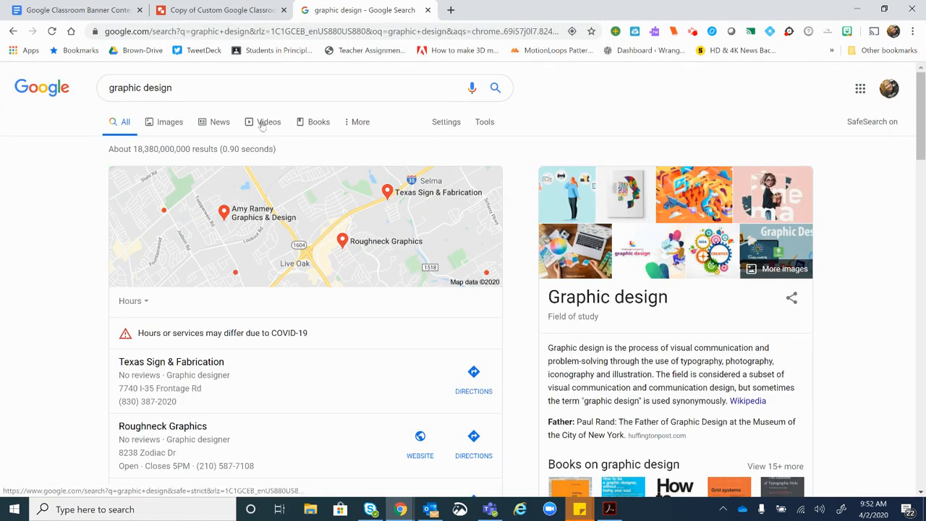
click(179, 126)
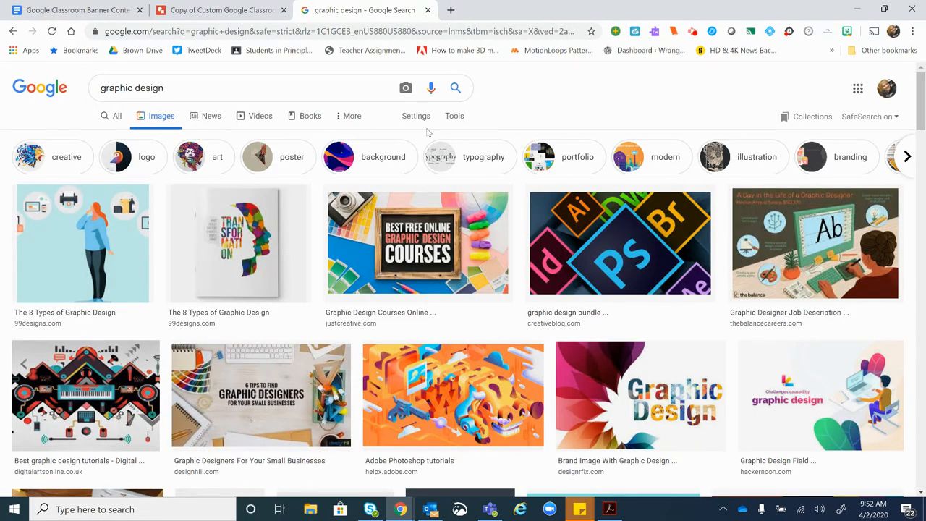
Step: Filter the image results by usage rights to Labeled for Reuse
click(455, 117)
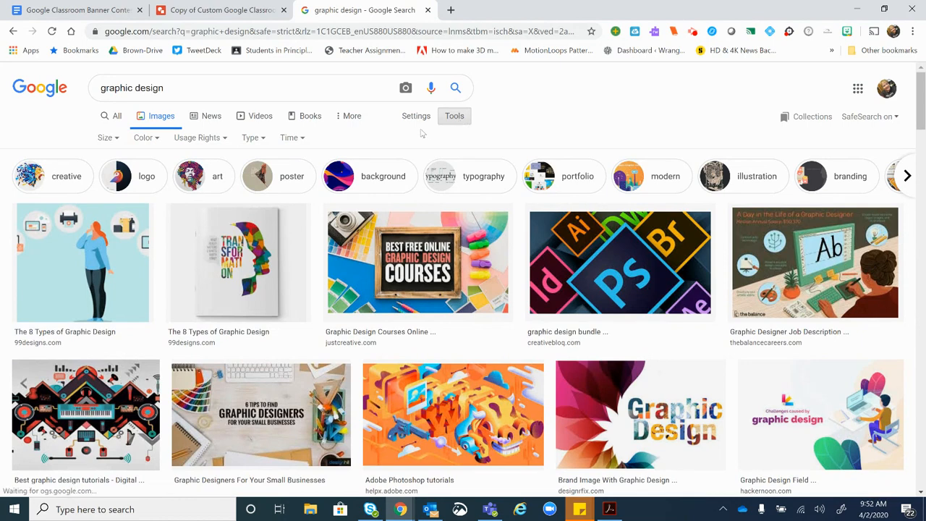
click(201, 138)
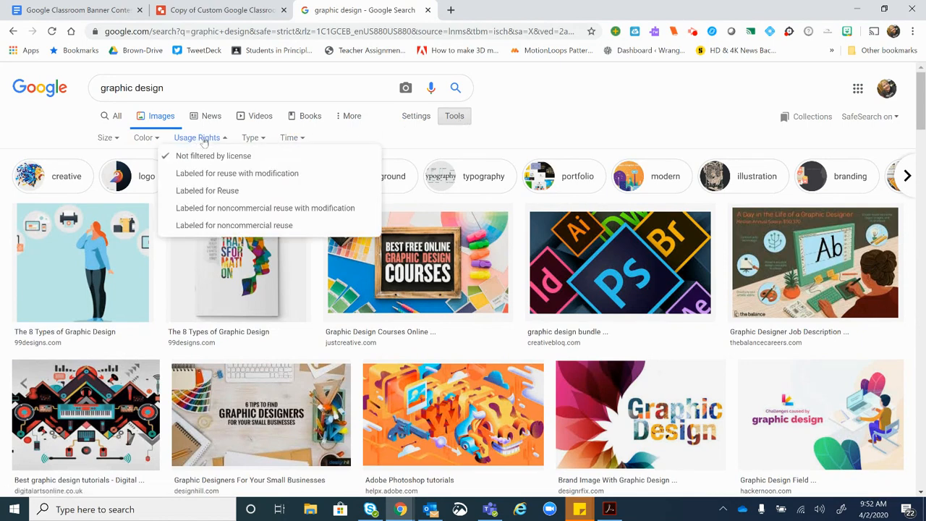
click(203, 191)
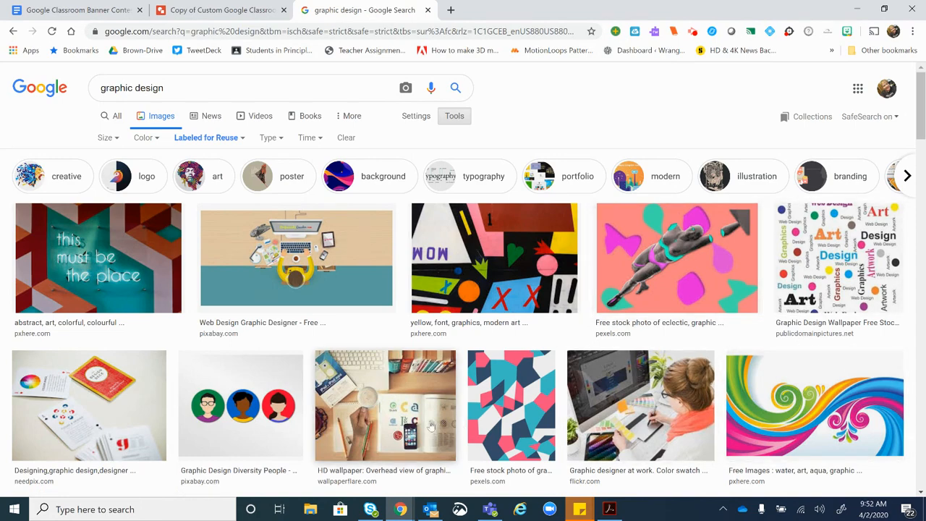
Step: Browse the reusable graphic design images for one that suits the banner
scroll(435, 425, down, 2)
scroll(434, 426, down, 5)
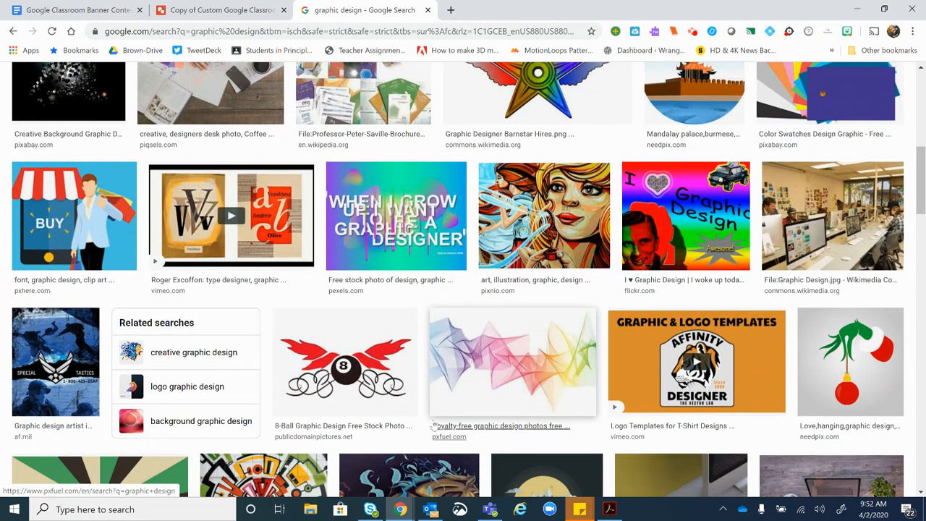
scroll(433, 426, down, 4)
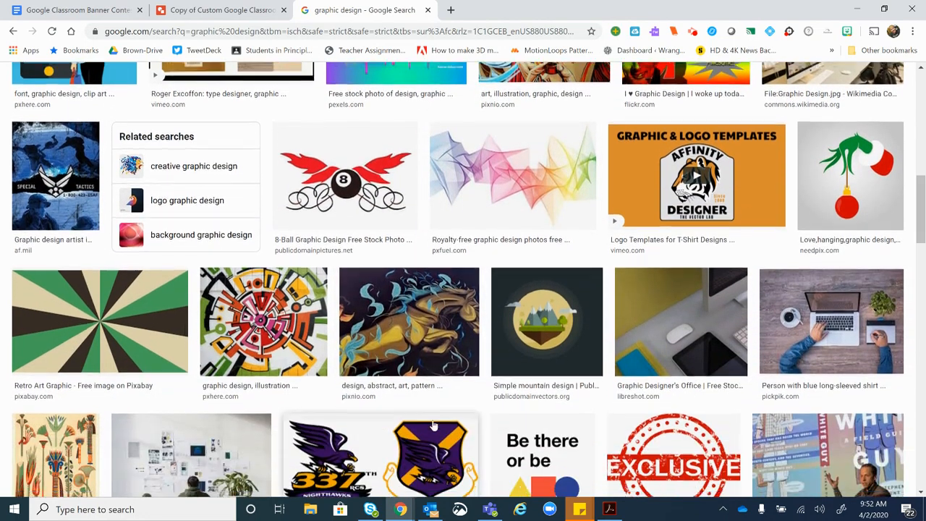
scroll(434, 426, down, 1)
scroll(432, 426, down, 4)
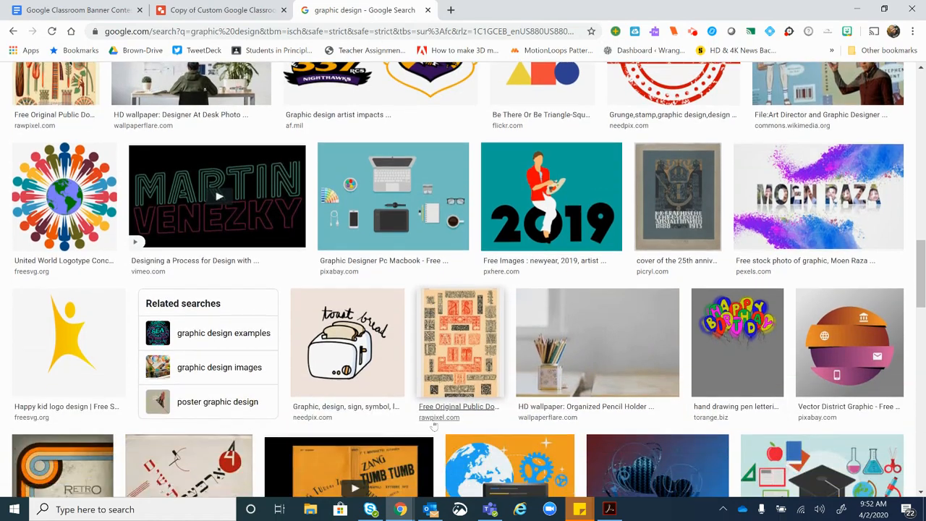
scroll(433, 425, down, 4)
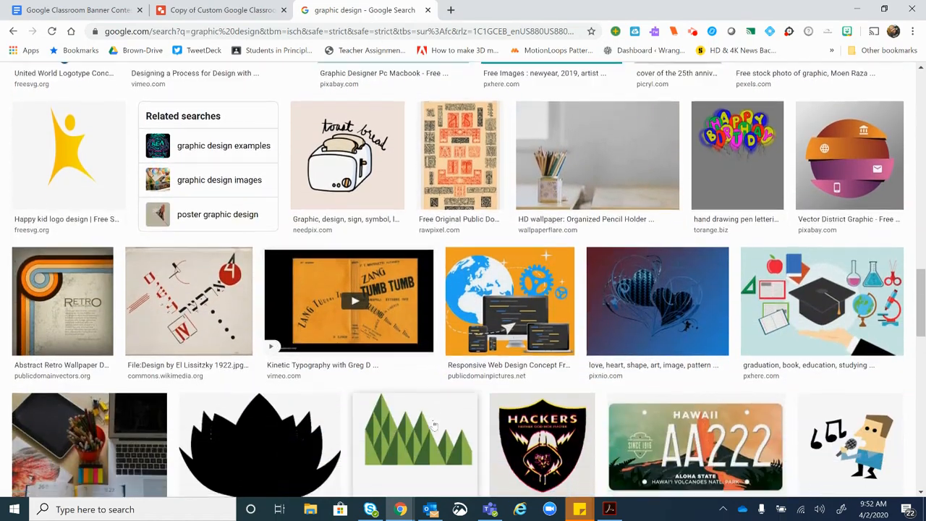
scroll(434, 426, down, 5)
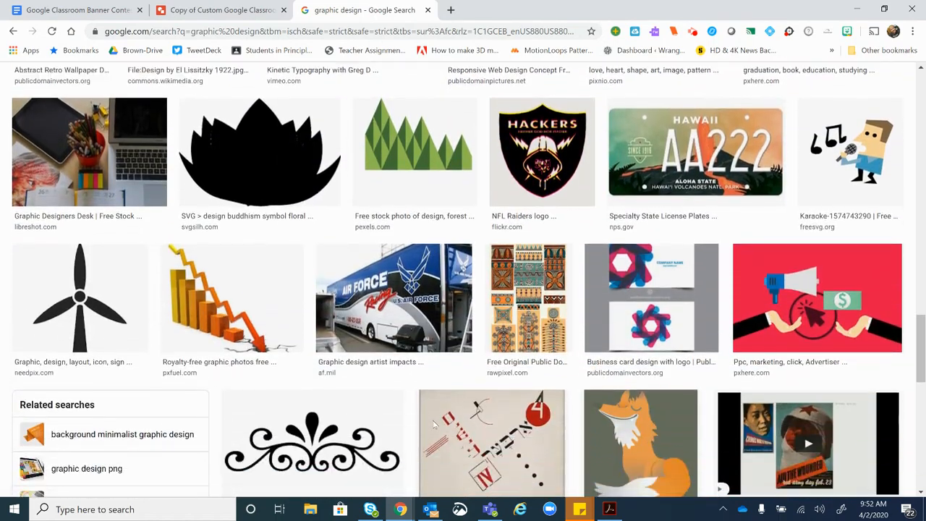
scroll(434, 426, down, 2)
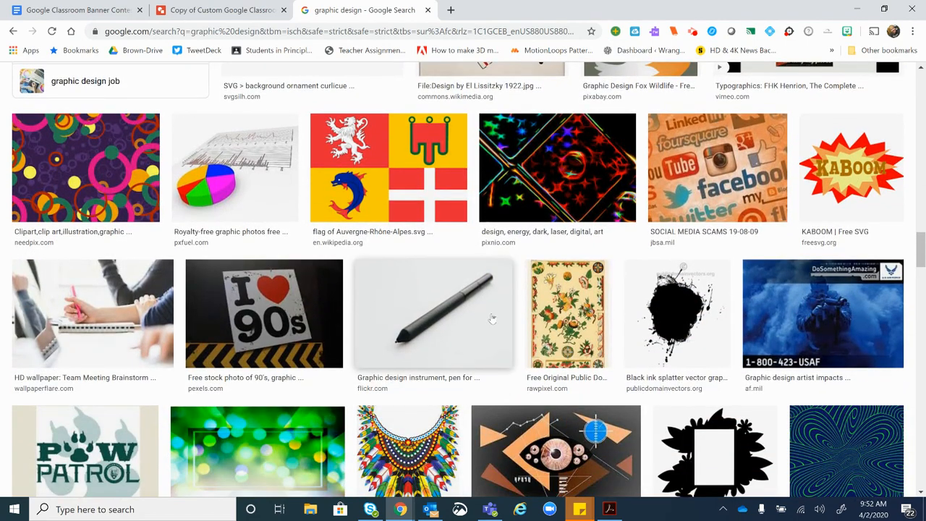
scroll(537, 322, down, 3)
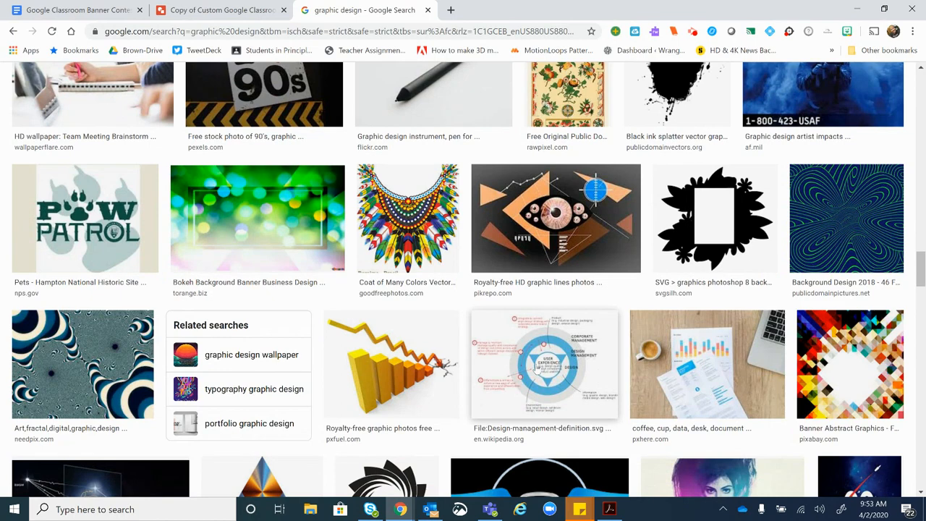
Step: Find the Pexels Adobe Photoshop stock photo of the woman with colourful paint splashes and save it as a JPEG to the Desktop
scroll(535, 368, down, 3)
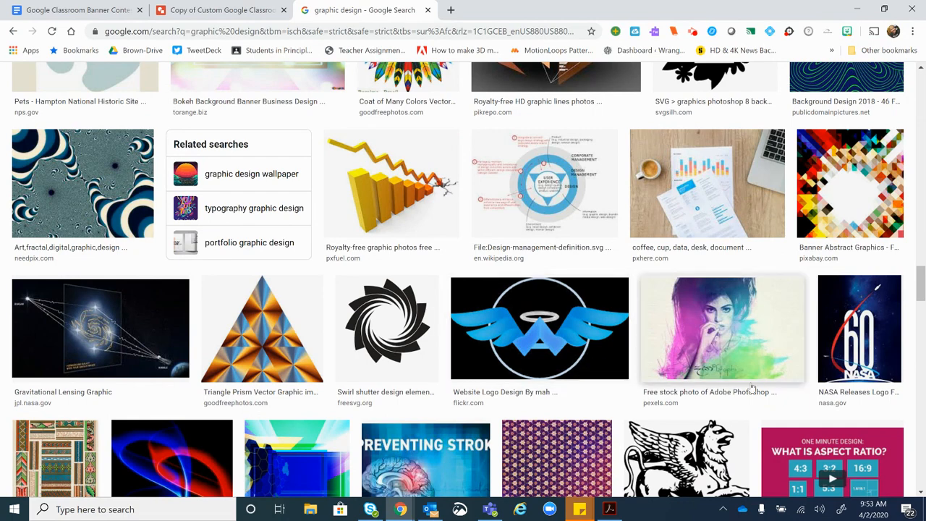
scroll(717, 429, down, 1)
scroll(716, 428, down, 1)
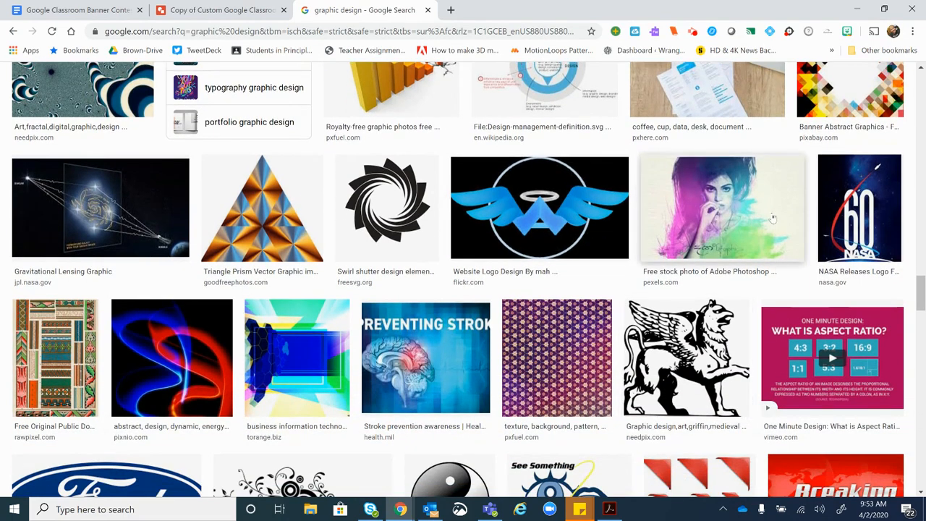
click(738, 238)
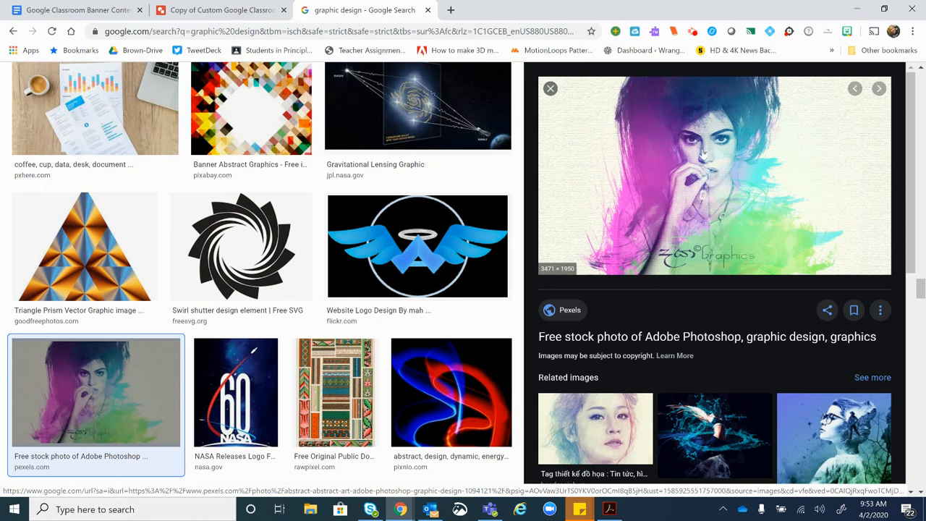
right_click(742, 185)
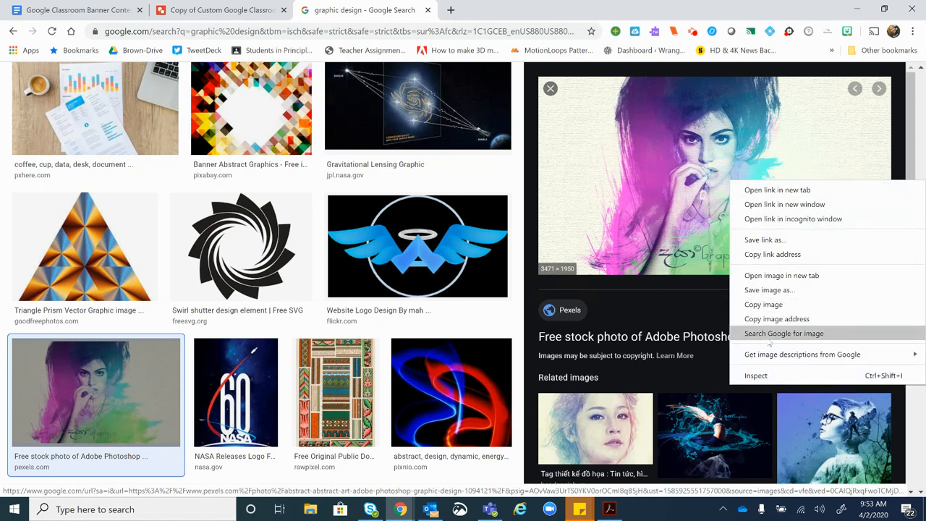
click(771, 289)
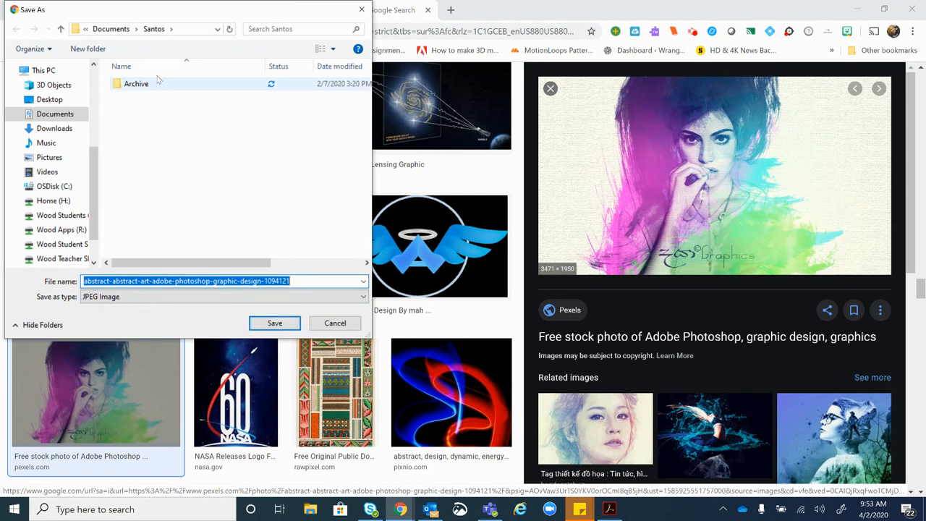
click(50, 99)
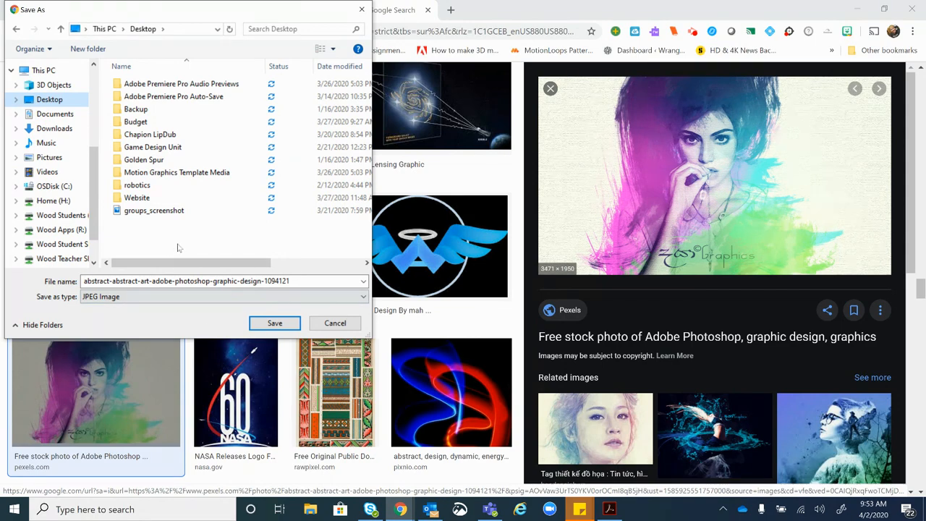
click(275, 323)
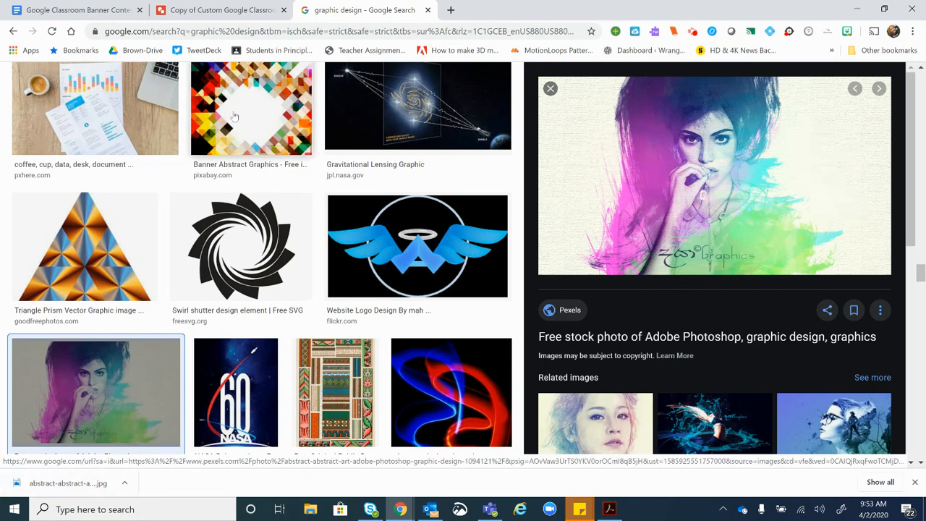
Step: Insert the downloaded photo into the banner drawing, shrink it to about 5 by 2.8 in and place it in the banner's left part
click(239, 9)
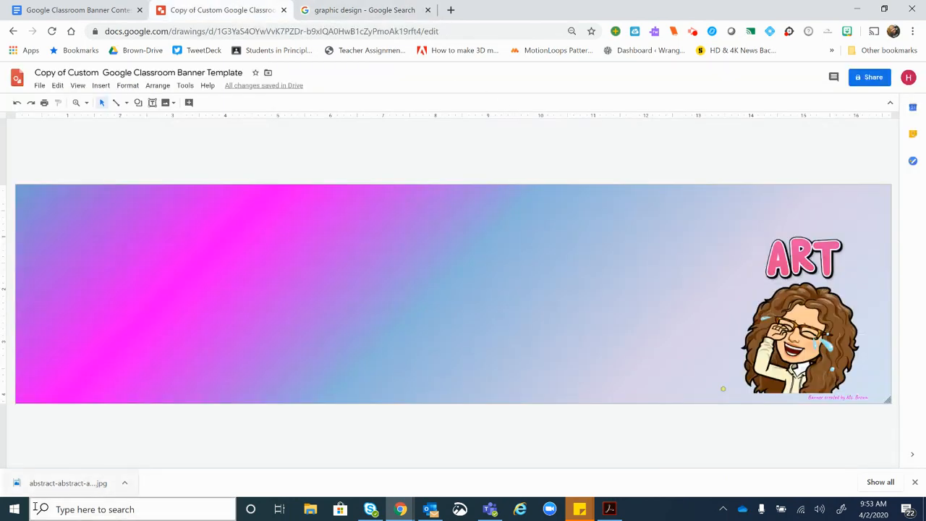
drag(69, 483, 208, 271)
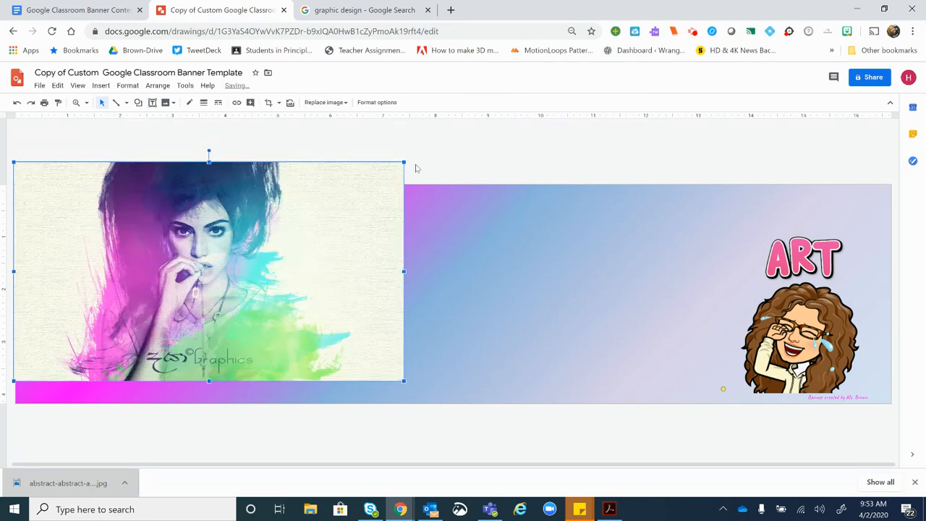
drag(404, 162, 276, 234)
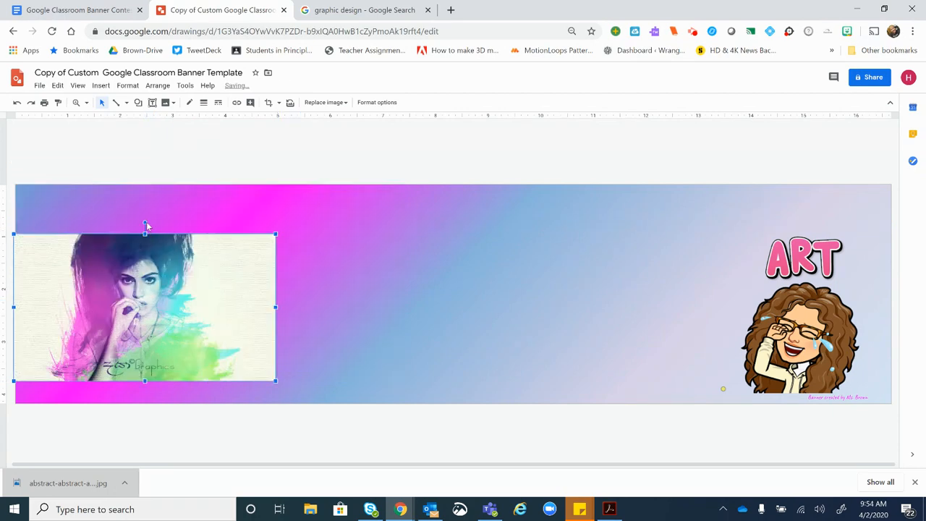
drag(172, 266, 257, 275)
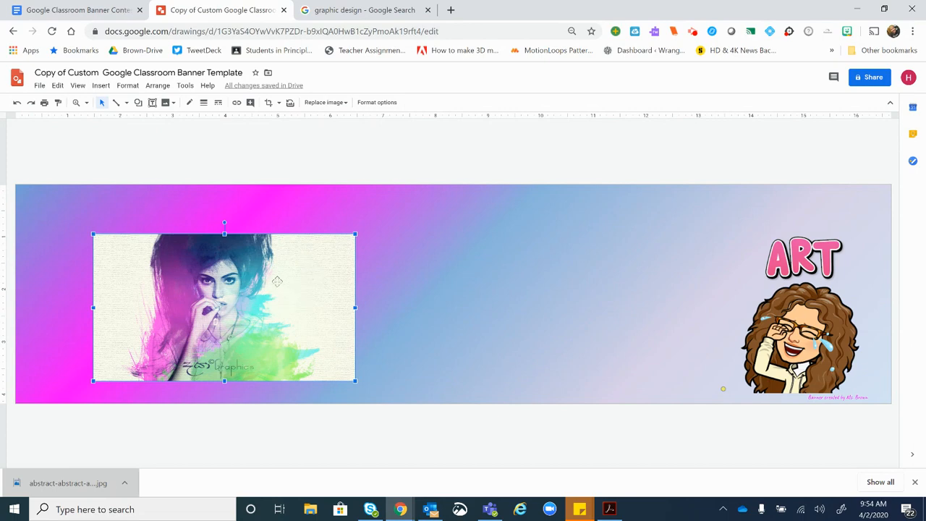
Step: Open the photo's format options, rotate it to about 333° and shrink it to about 2.9 by 1.6 in
click(369, 103)
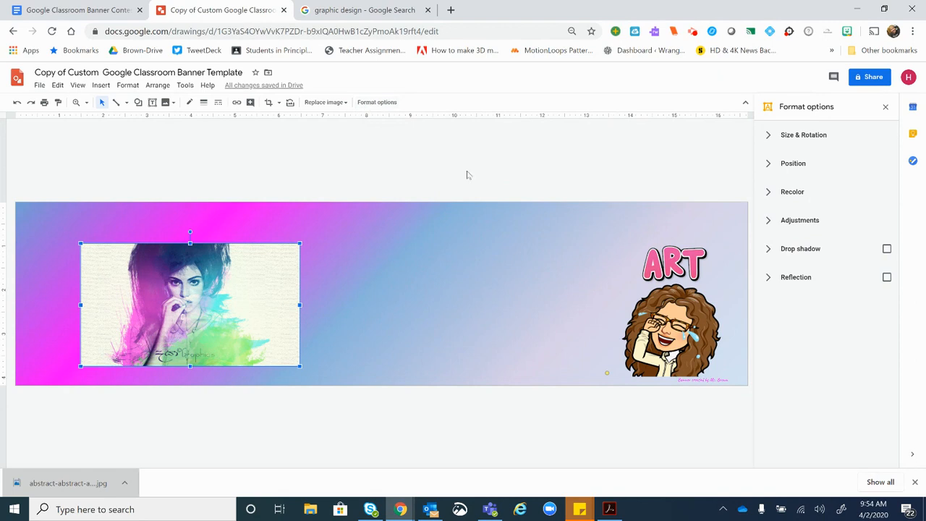
click(816, 143)
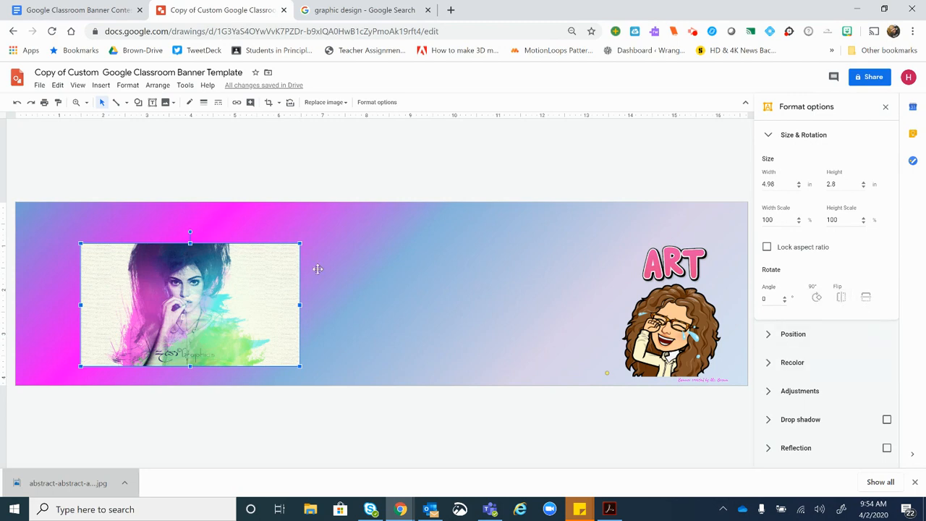
drag(190, 232, 157, 239)
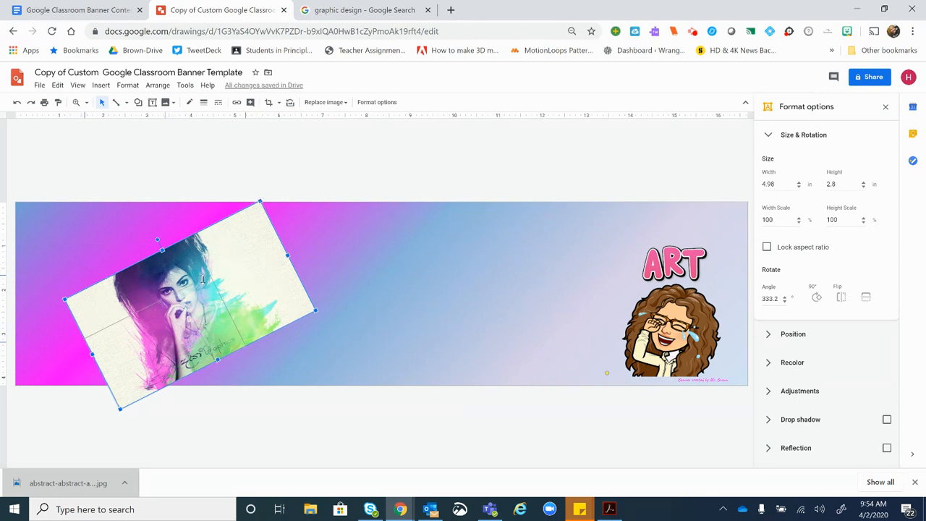
drag(315, 311, 251, 308)
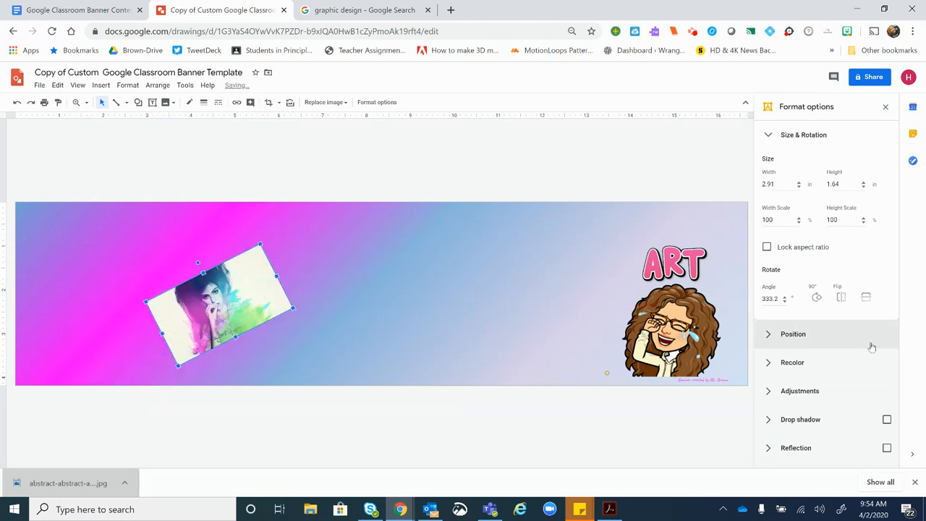
Step: Look through the recolor presets available for the photo, keeping No recolor
click(828, 362)
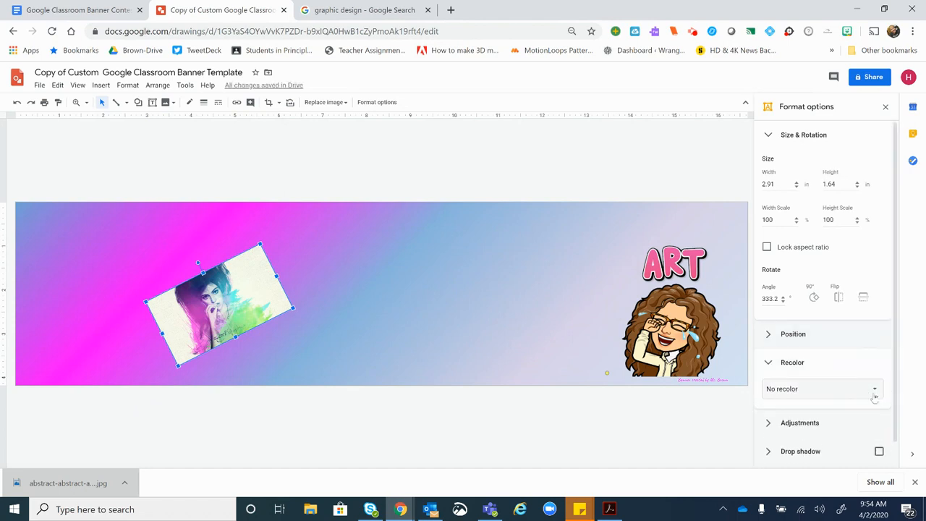
click(875, 391)
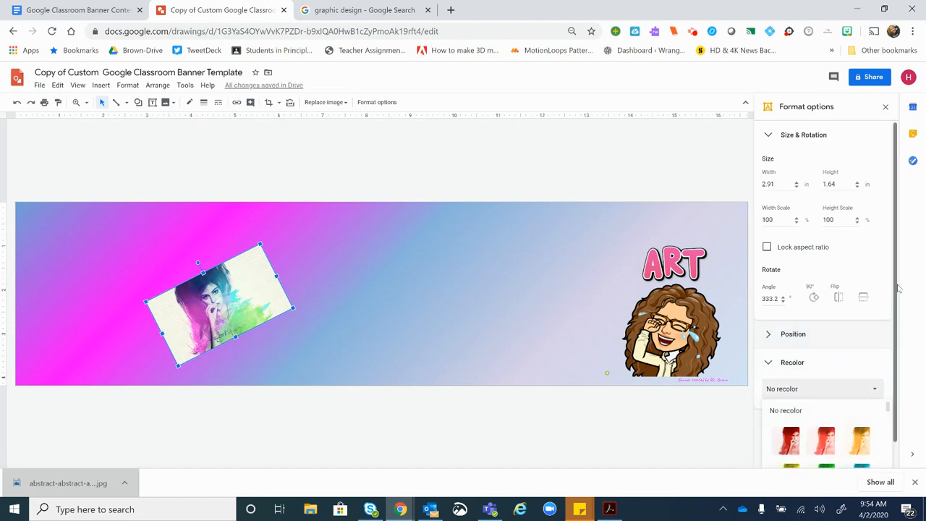
scroll(873, 392, down, 2)
scroll(869, 406, down, 3)
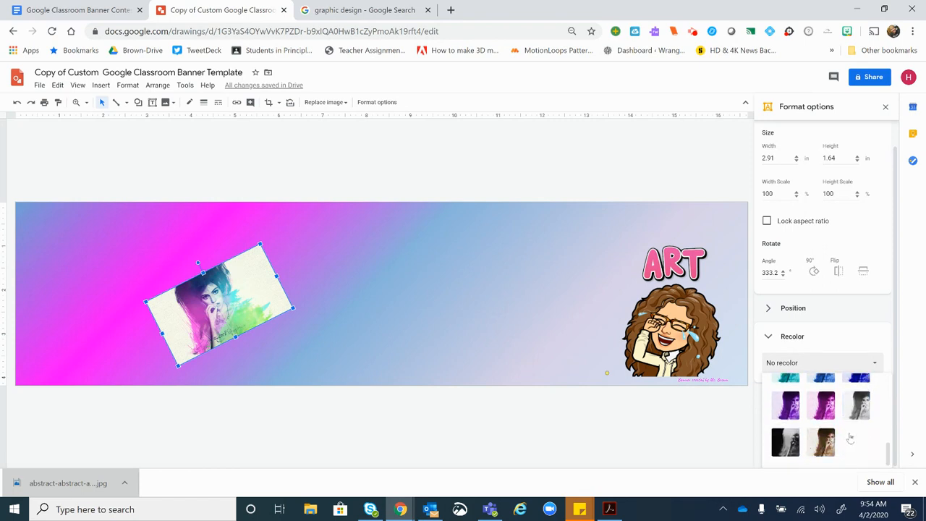
scroll(819, 433, up, 1)
scroll(826, 434, up, 3)
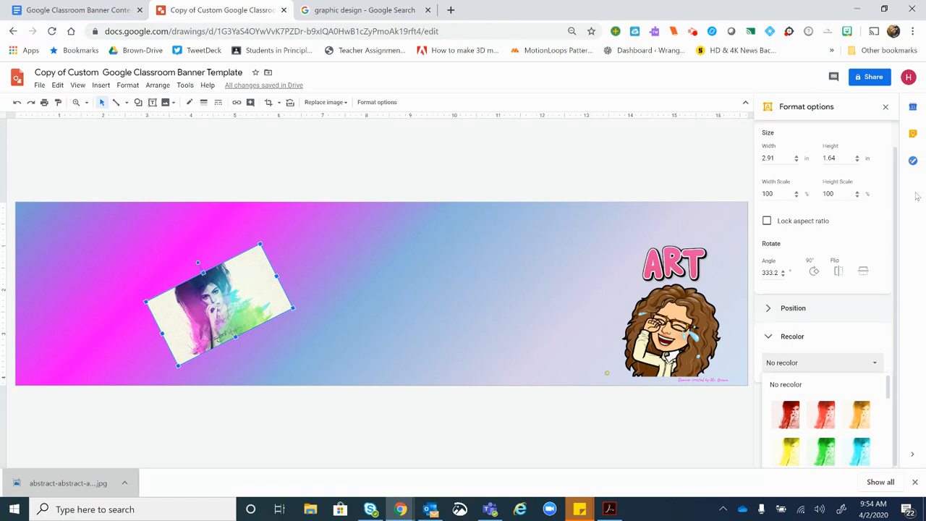
drag(896, 226, 888, 269)
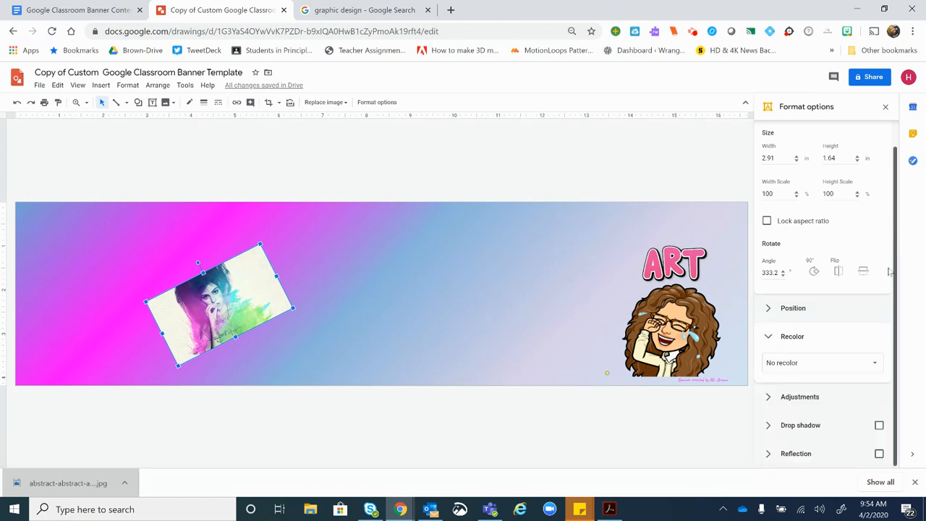
Step: Adjust the photo to be partly transparent, roughly a quarter, and slightly brighter
click(835, 398)
scroll(894, 400, down, 2)
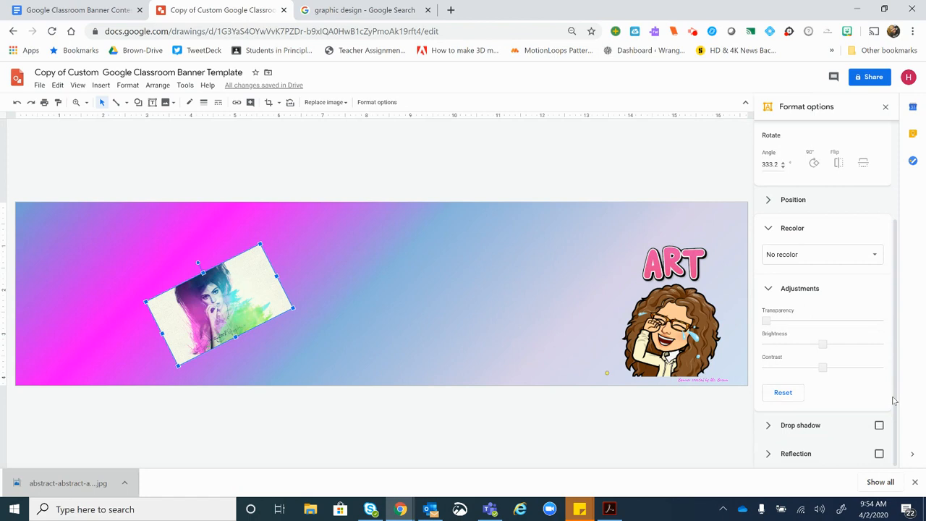
drag(766, 319, 802, 321)
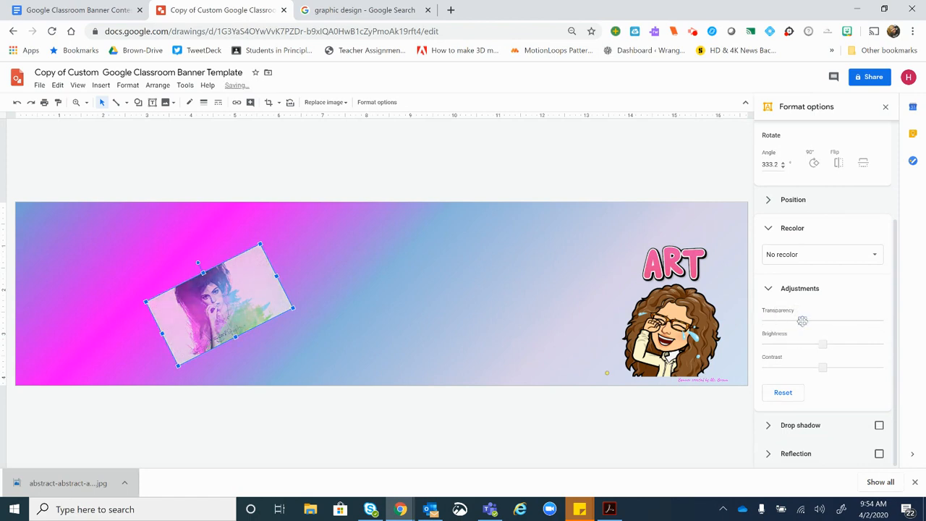
drag(822, 344, 844, 344)
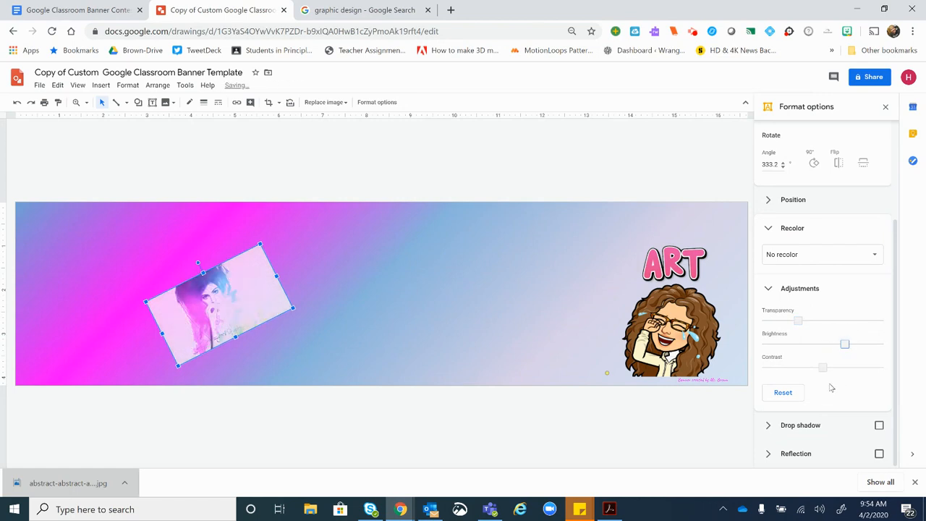
drag(844, 343, 837, 344)
Step: Add a purple drop shadow to the photo, increasing the shadow's angle, transparency and blur radius
click(822, 427)
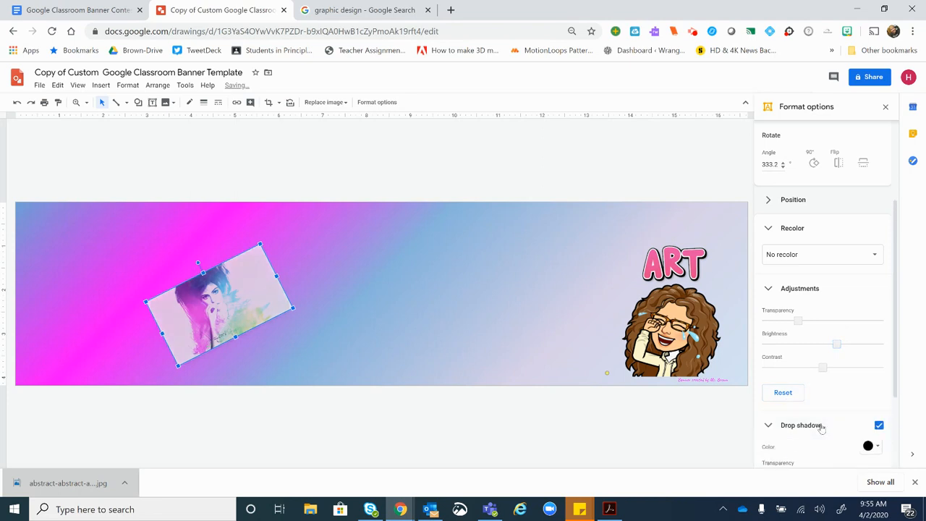
scroll(890, 376, down, 2)
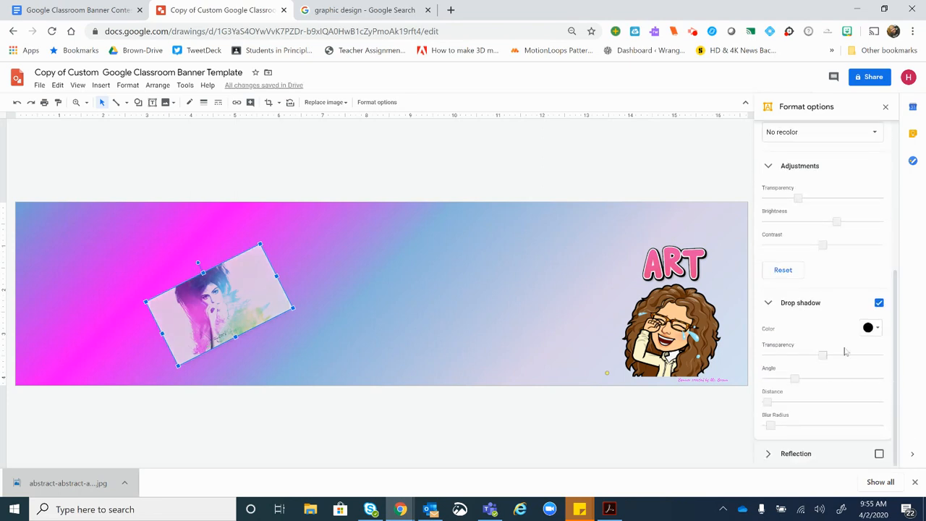
click(878, 329)
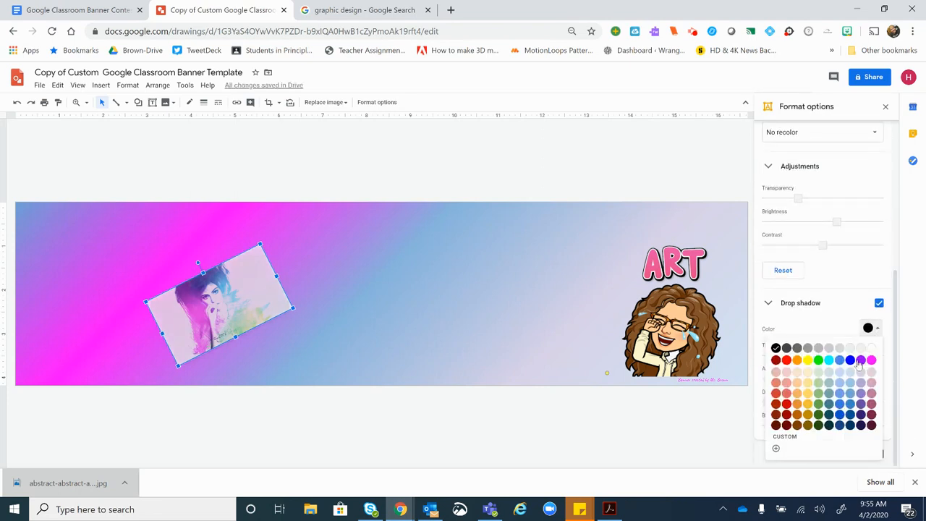
click(860, 360)
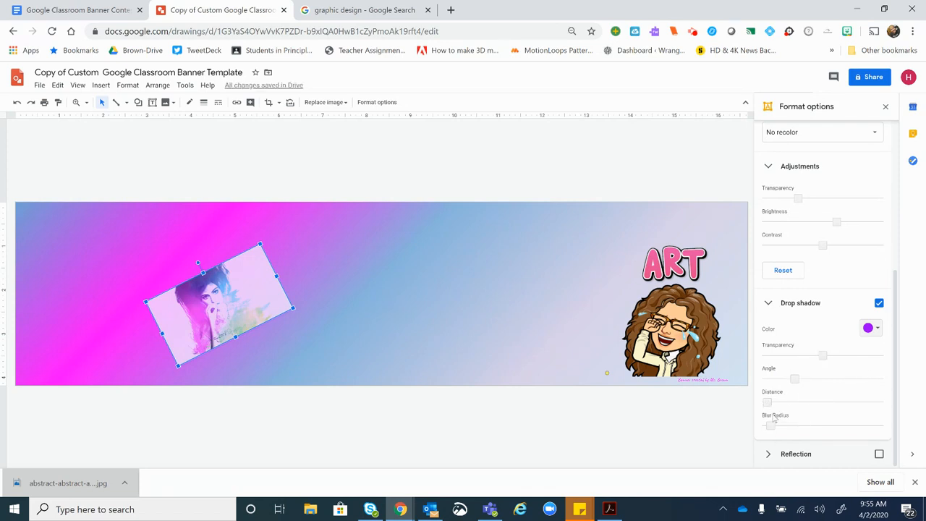
drag(796, 383, 813, 387)
drag(824, 356, 861, 369)
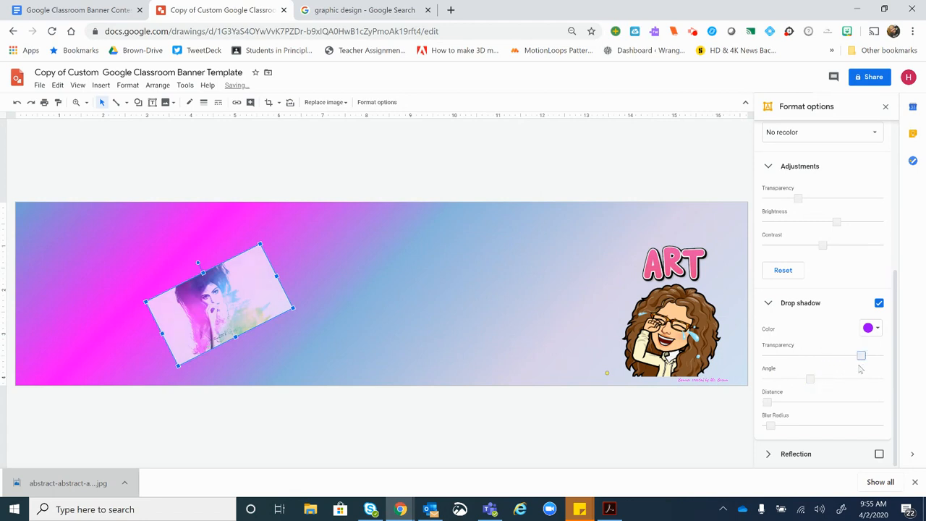
drag(768, 426, 799, 426)
Step: Add a partly transparent reflection with no distance and a size just over half, shifting the photo up and left to make room
click(810, 453)
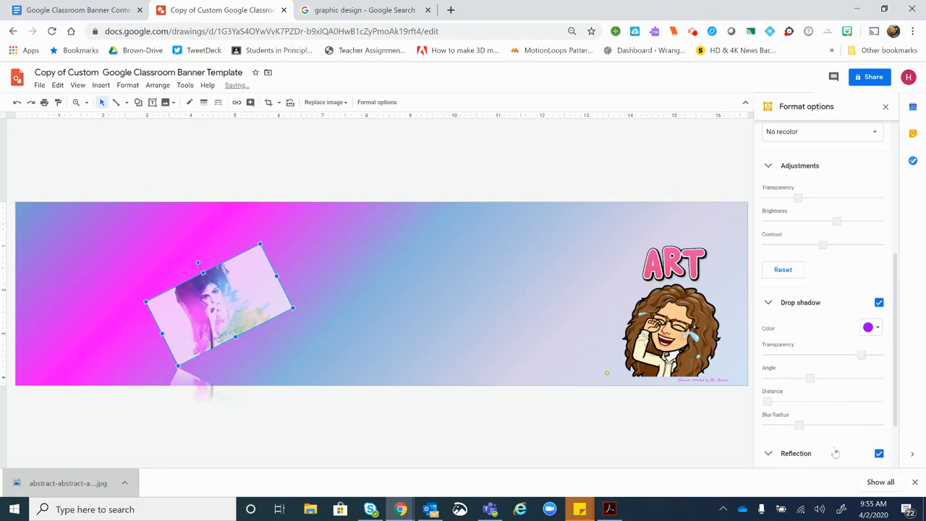
scroll(890, 359, down, 1)
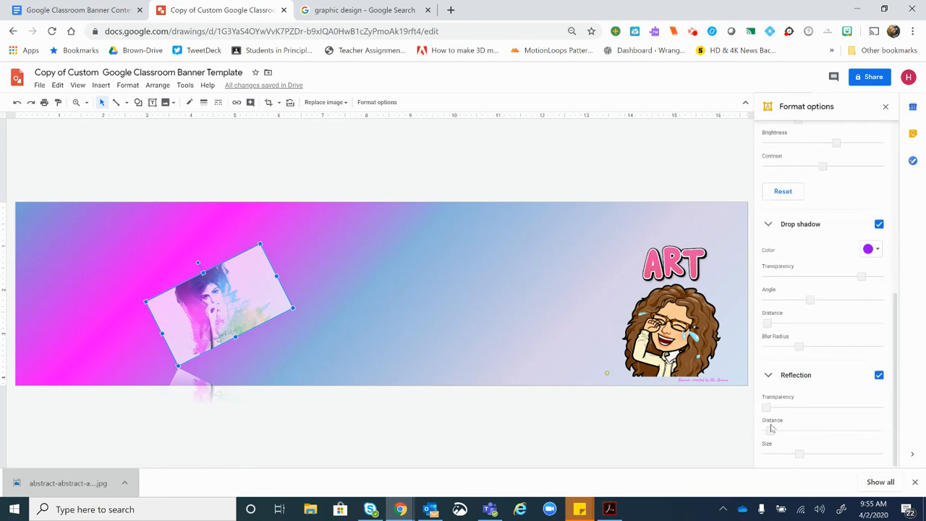
drag(768, 409, 782, 454)
drag(251, 304, 183, 276)
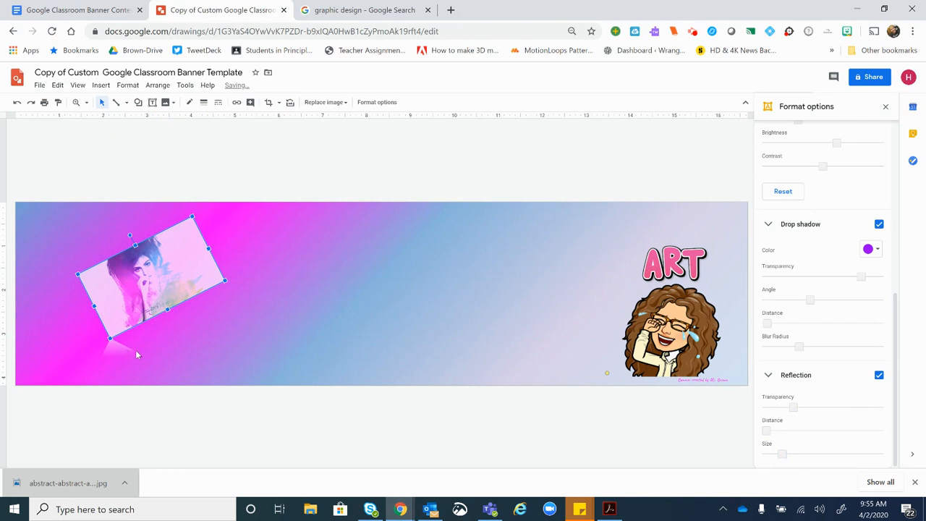
drag(782, 453, 832, 455)
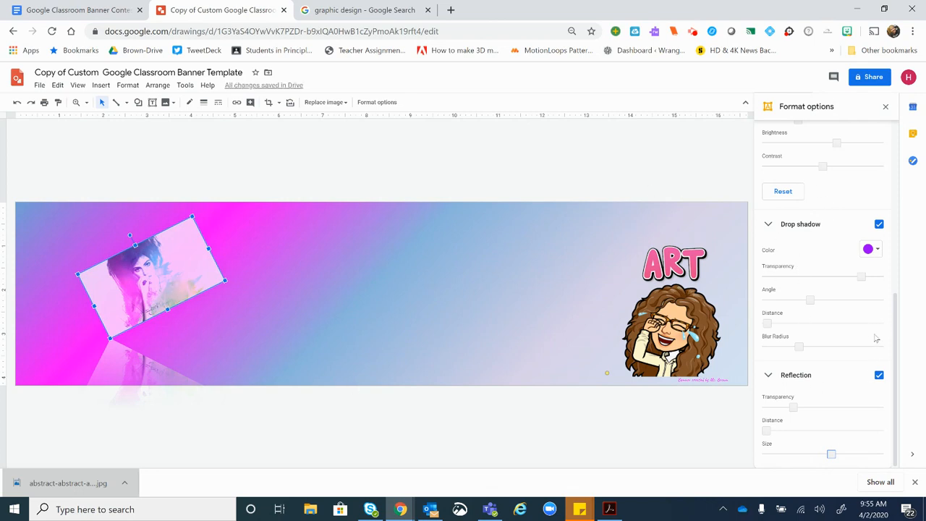
Step: Move the tilted photo into the banner's upper-left corner so its reflection fits inside the banner
scroll(878, 330, up, 10)
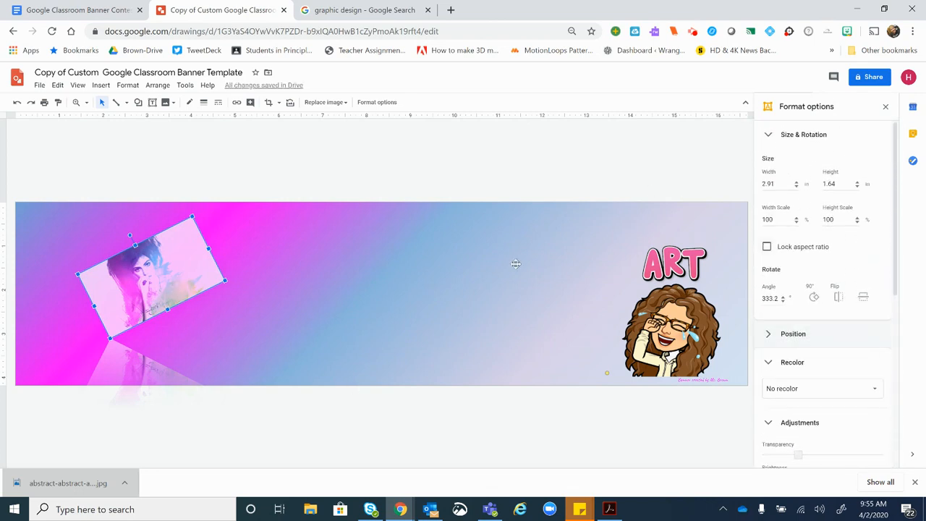
click(466, 277)
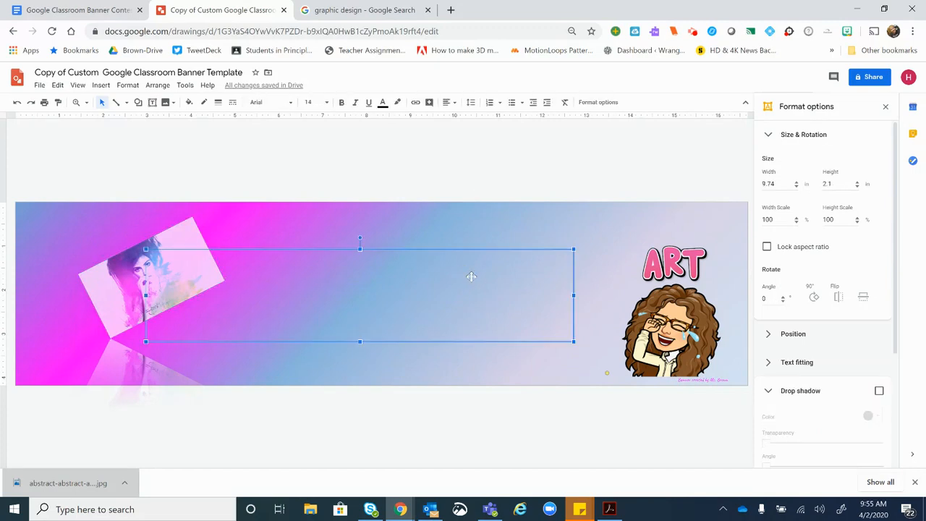
drag(138, 277, 115, 263)
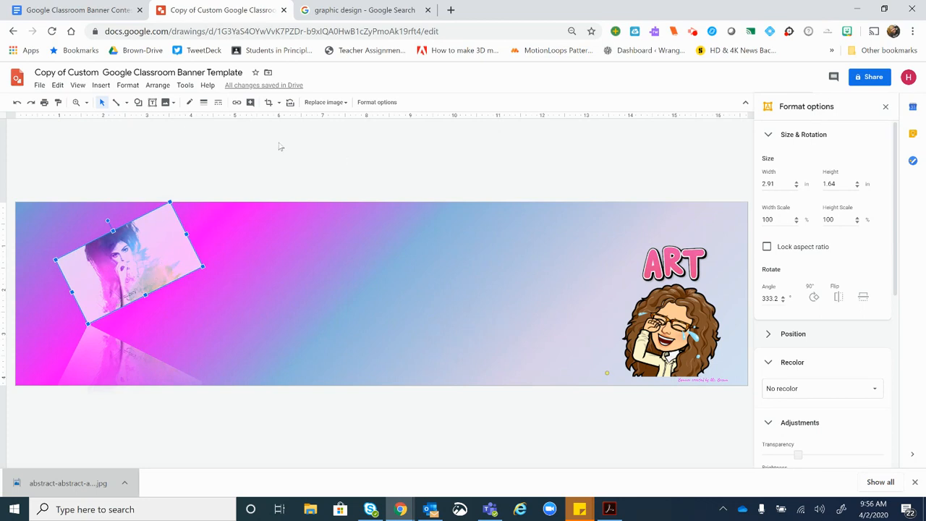
Step: Download the finished banner drawing as a PNG image
click(40, 86)
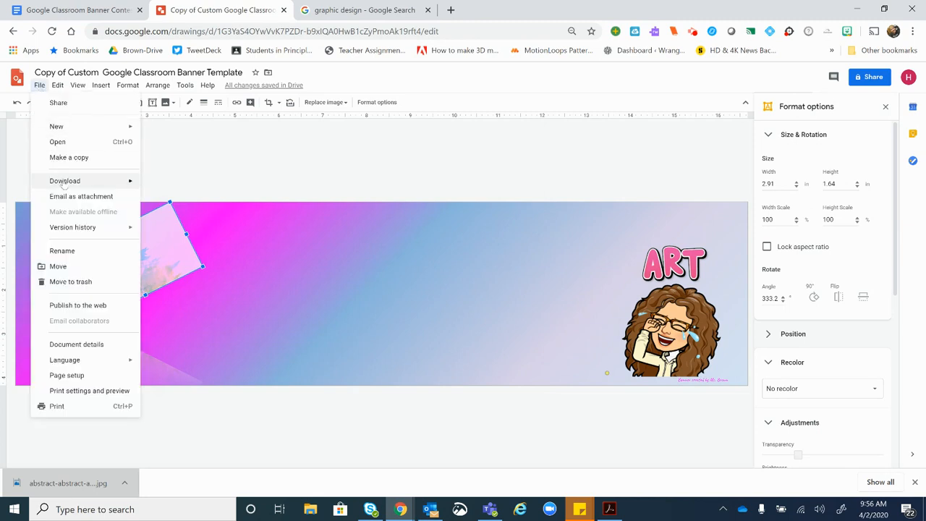
mouse_move(65, 181)
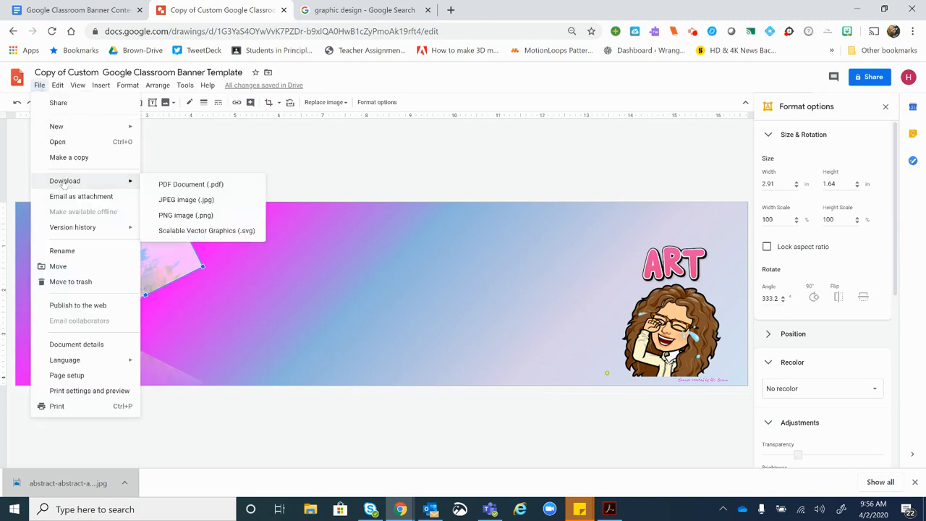
click(218, 223)
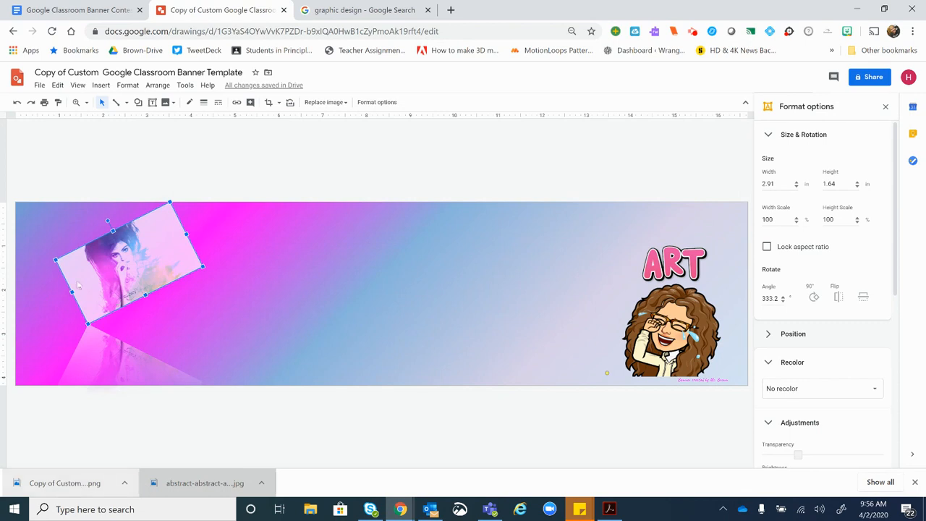
Step: Insert the downloaded banner PNG into the Google Classroom Banner Contest document below the Bitmoji instructions and select it
click(64, 10)
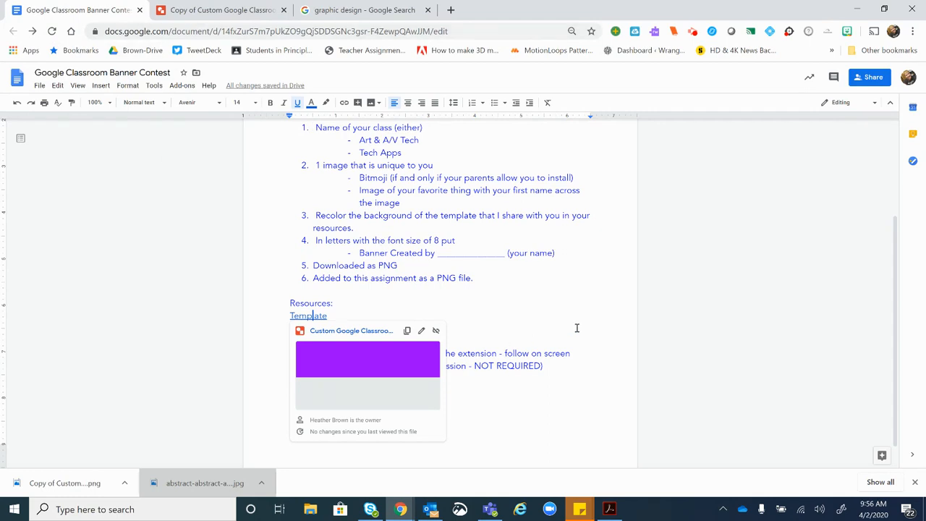
click(758, 334)
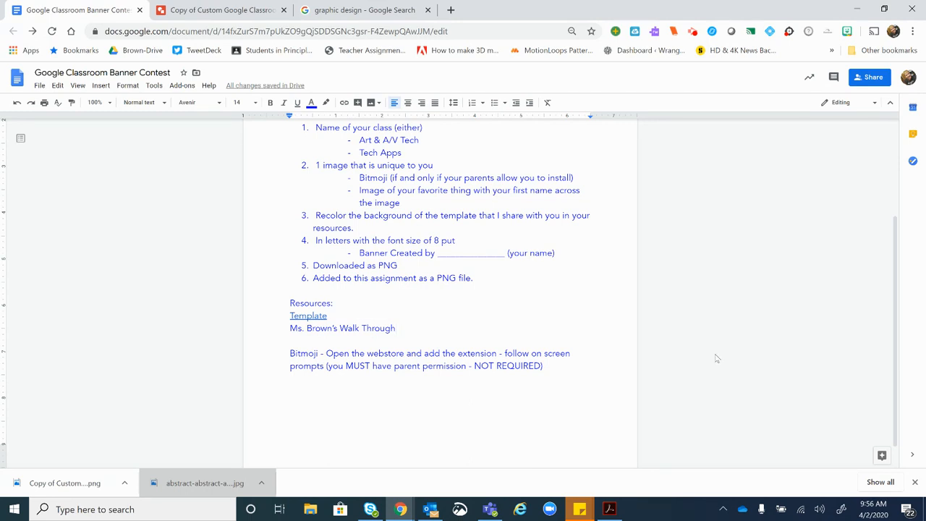
drag(73, 487, 395, 412)
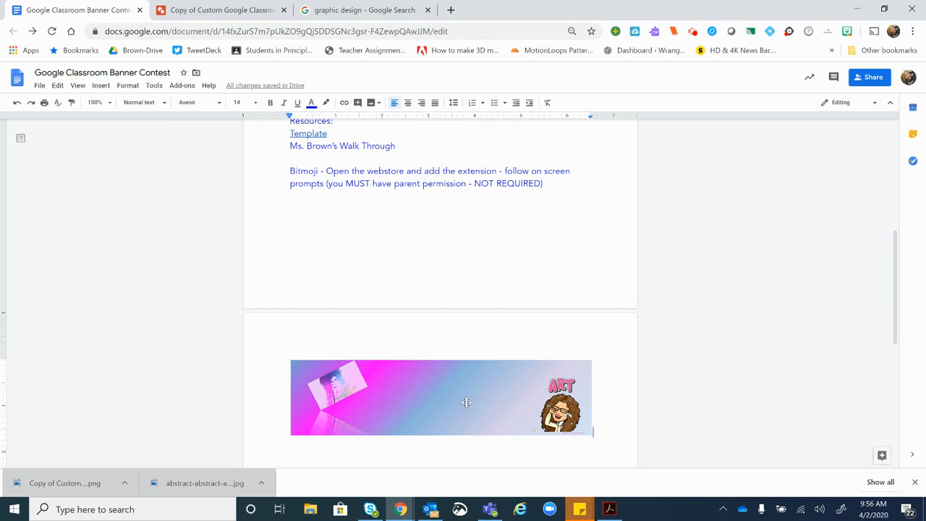
click(467, 403)
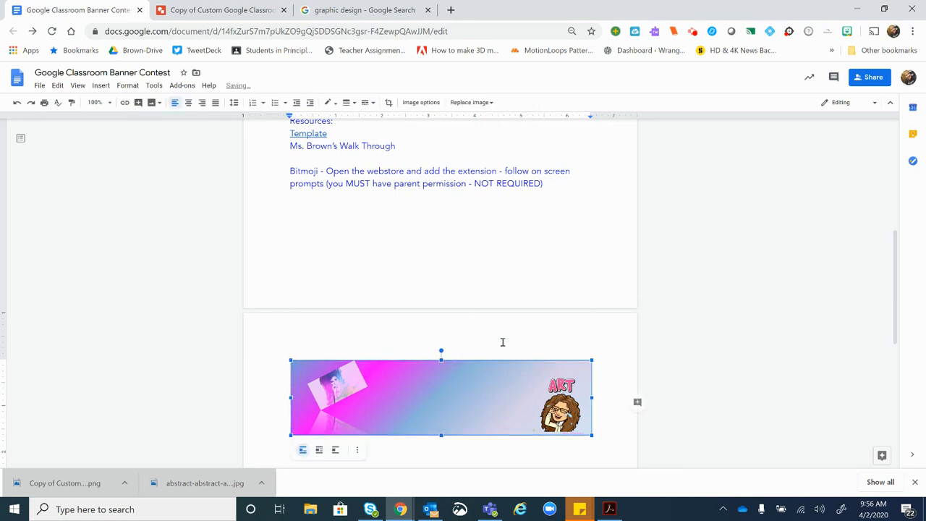